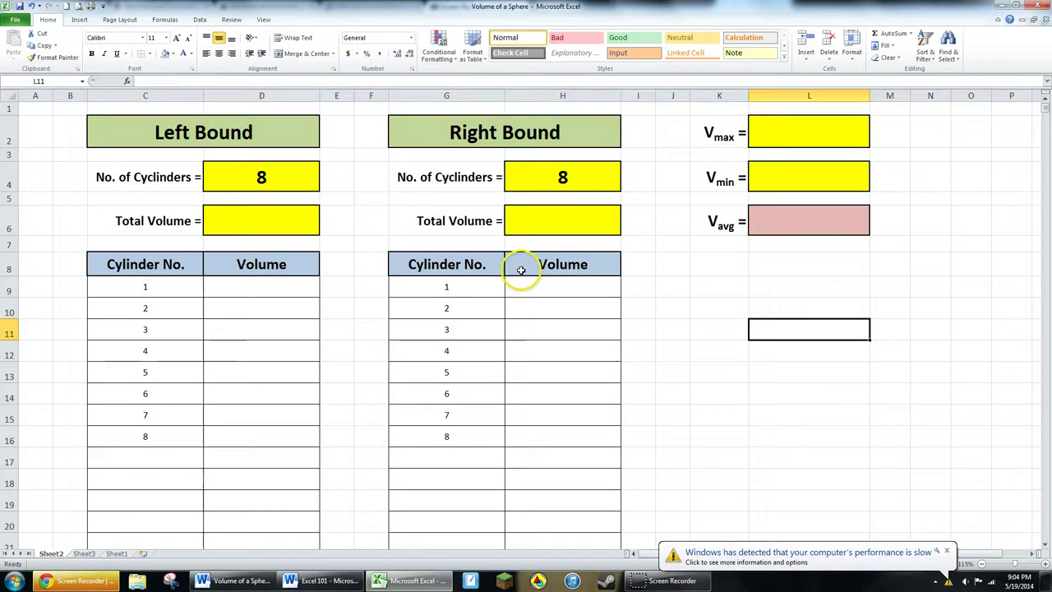
# Switch to Sheet3 and select cell B2, which holds the number 1.
pyautogui.click(83, 554)
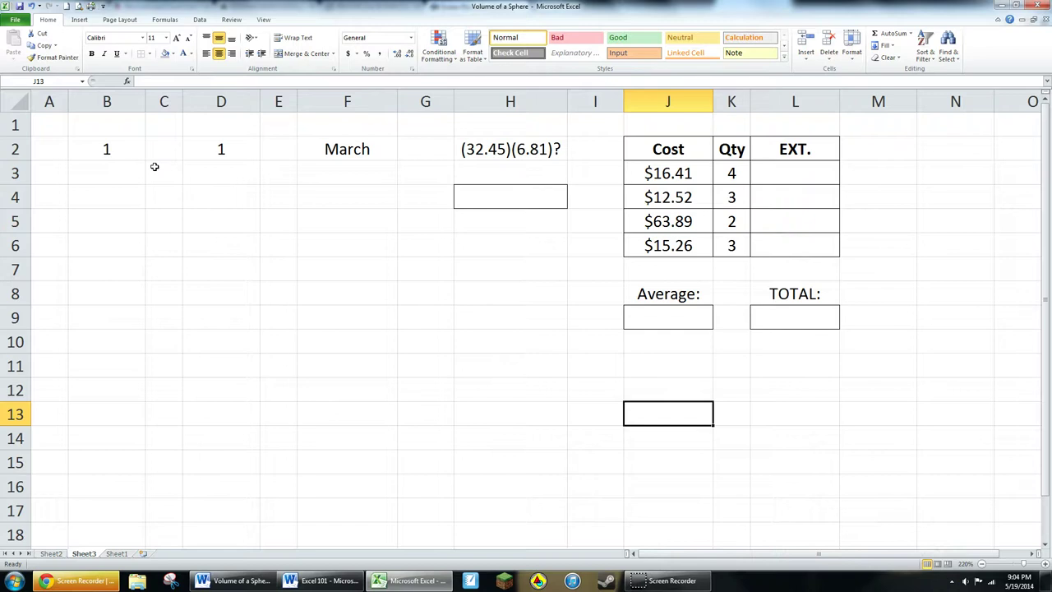
pyautogui.click(156, 166)
pyautogui.click(106, 148)
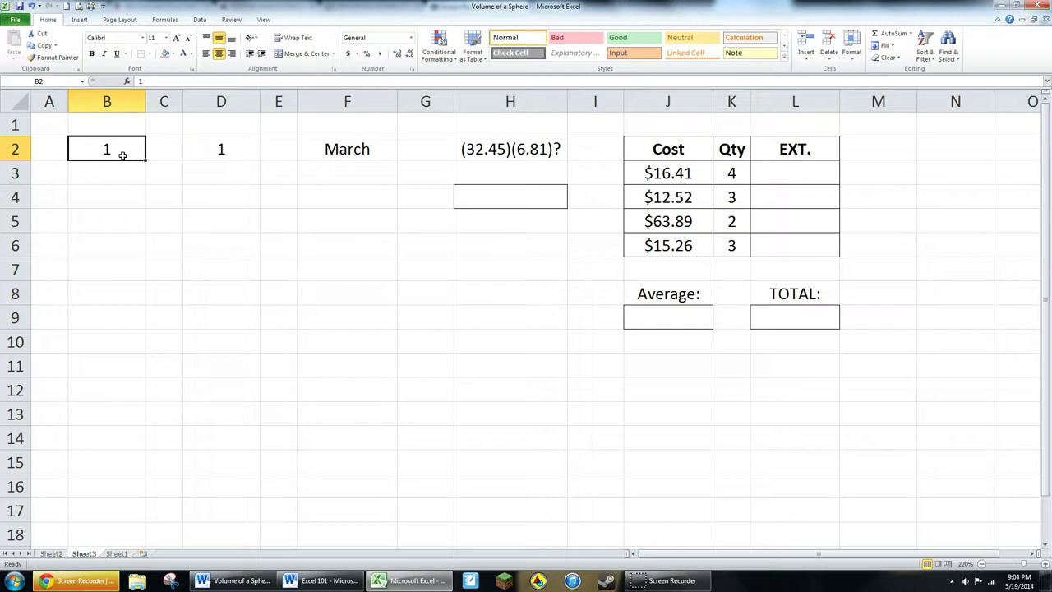
pyautogui.click(136, 152)
# Copy the 1 down B2:B17 and fill D2:D17 with a 1-to-16 count.
pyautogui.moveTo(146, 161); pyautogui.dragTo(149, 162)
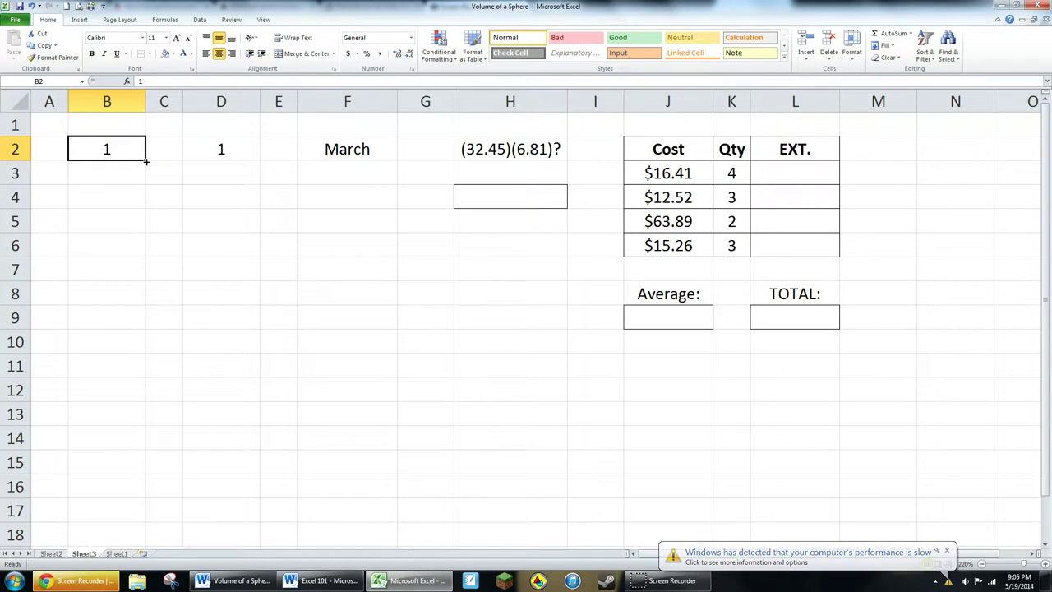
pyautogui.moveTo(146, 162); pyautogui.dragTo(140, 512)
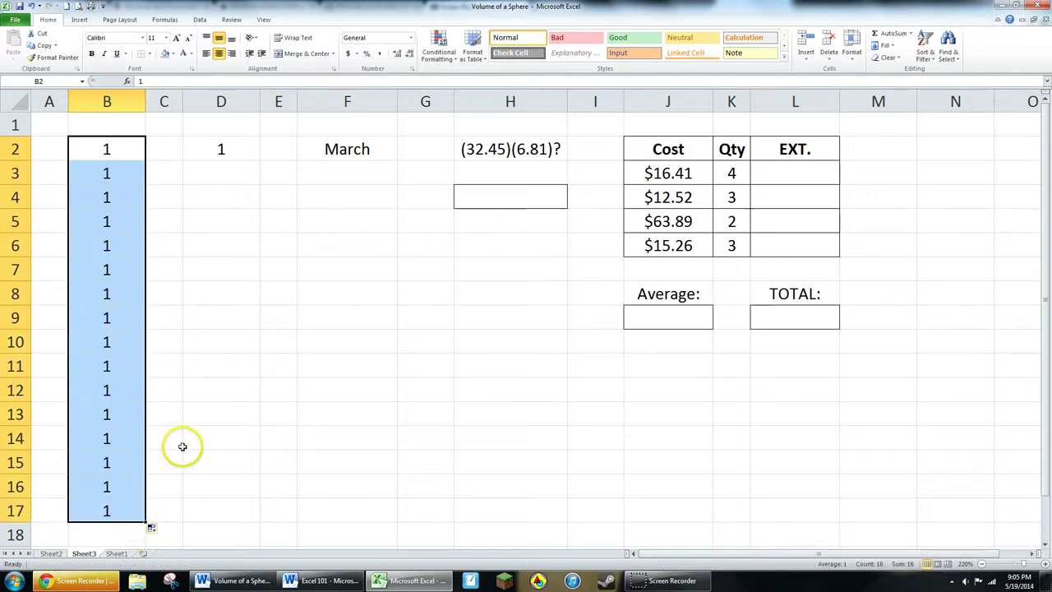
pyautogui.click(246, 170)
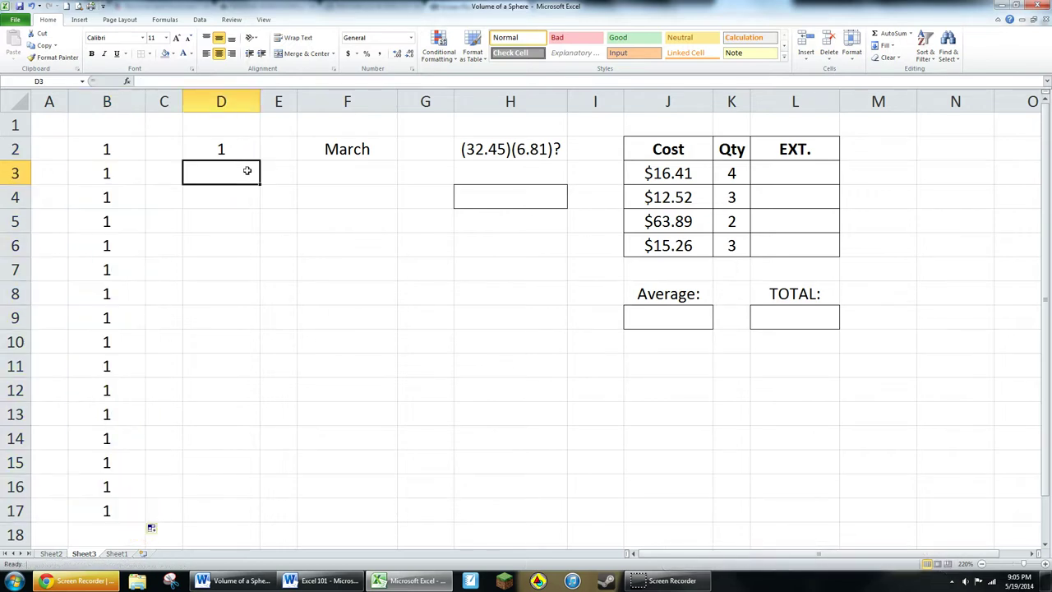
pyautogui.write('2')
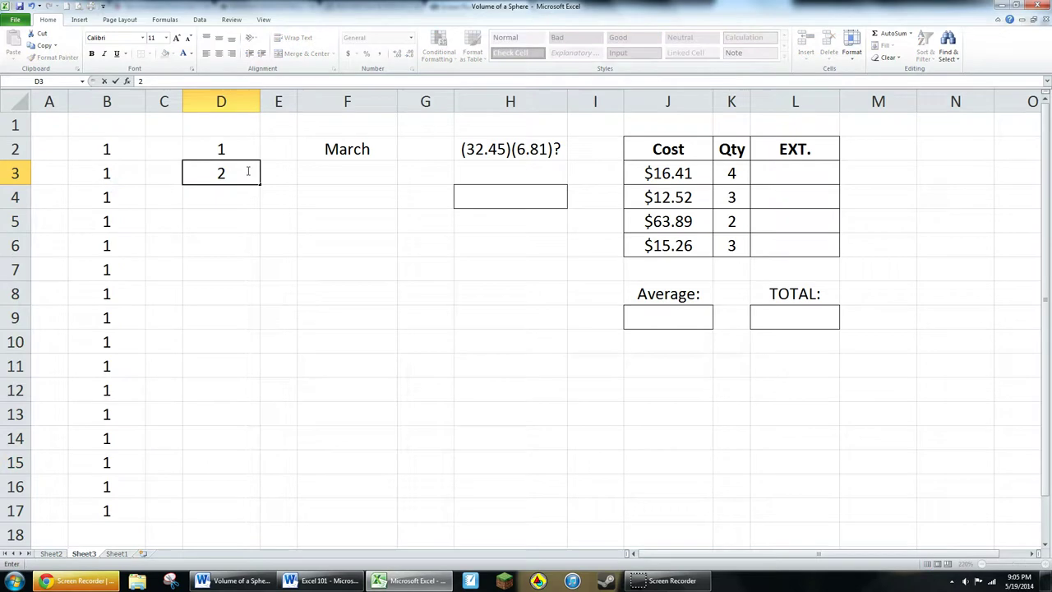
pyautogui.moveTo(239, 152); pyautogui.dragTo(242, 170)
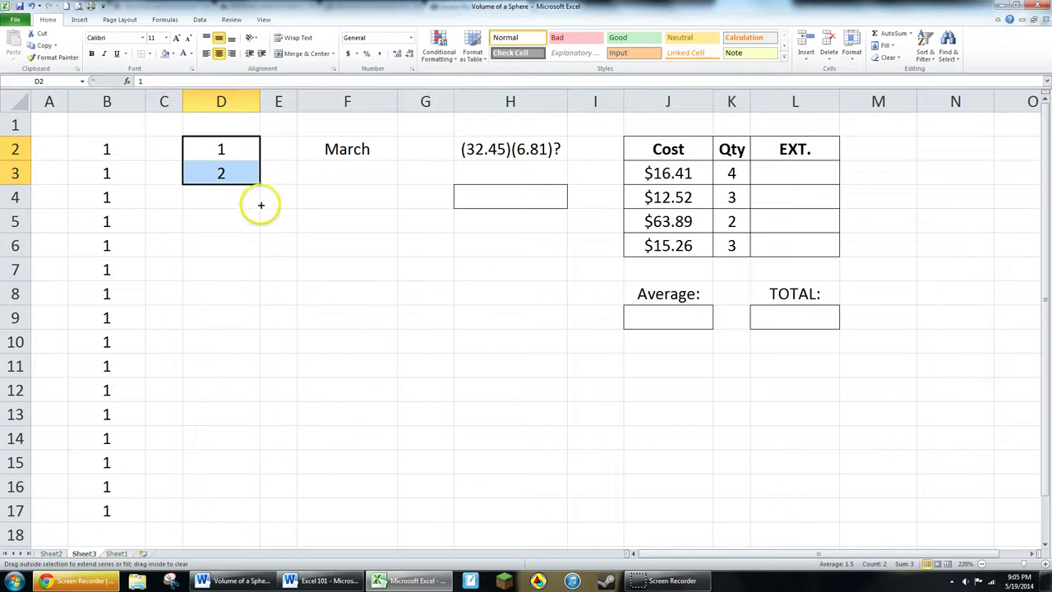
pyautogui.moveTo(260, 185); pyautogui.dragTo(240, 514)
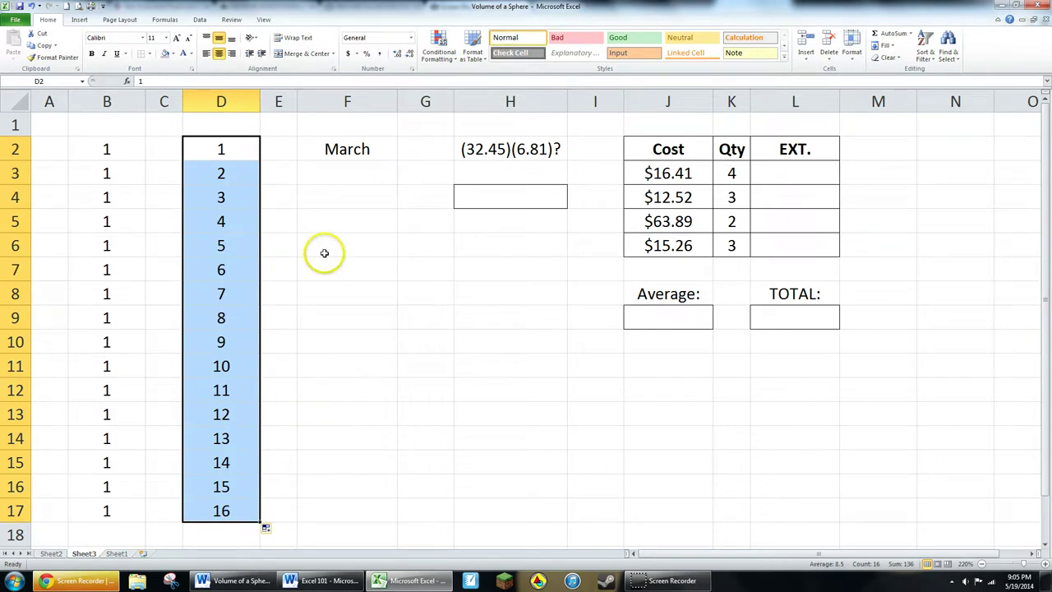
# Extend the month series from March in F2 down through F17.
pyautogui.click(377, 147)
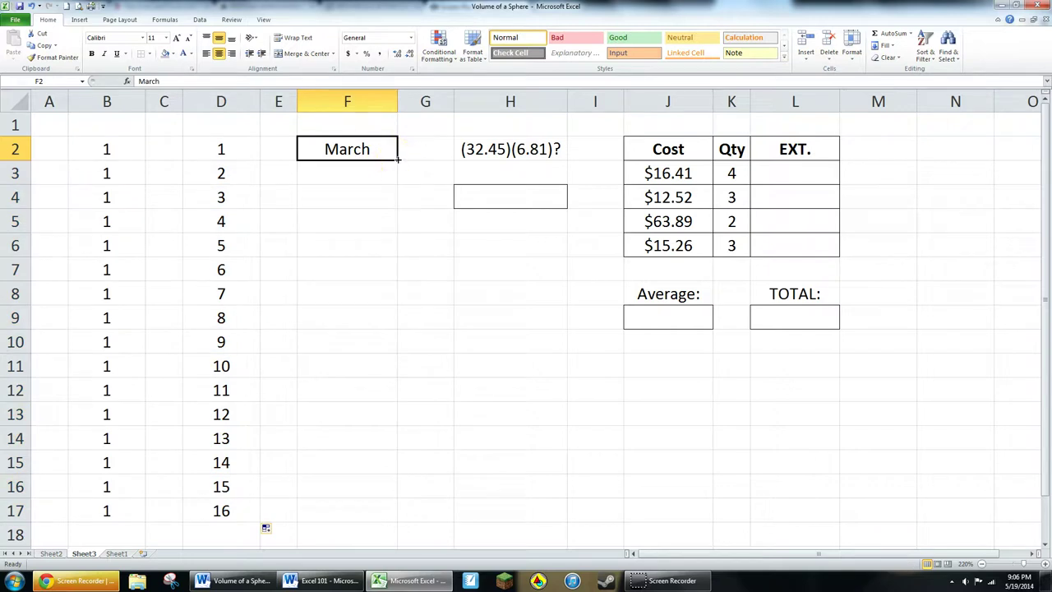
pyautogui.moveTo(398, 160); pyautogui.dragTo(391, 350)
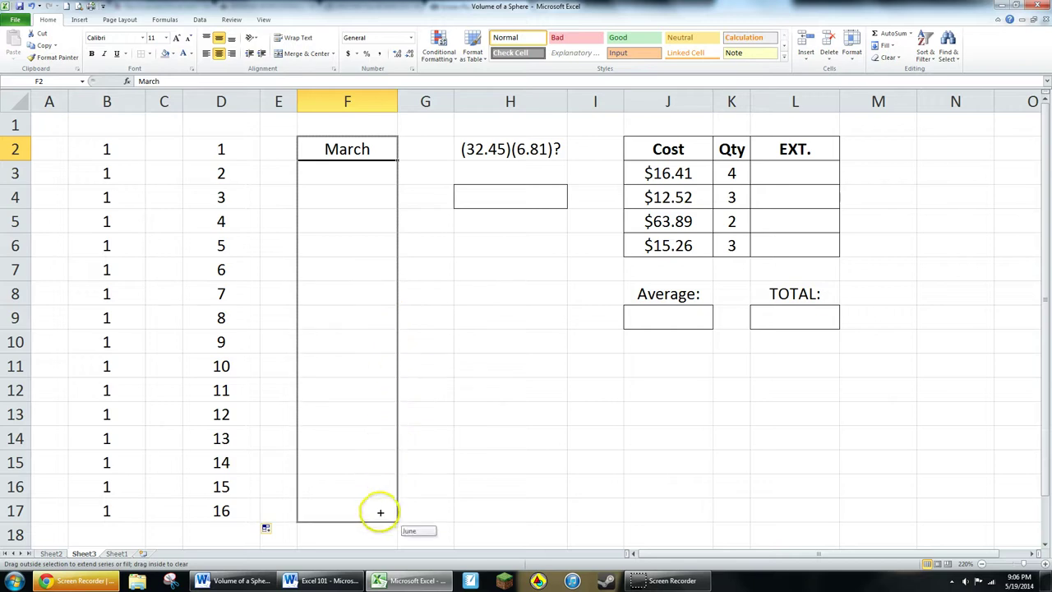
pyautogui.moveTo(391, 350); pyautogui.dragTo(413, 491)
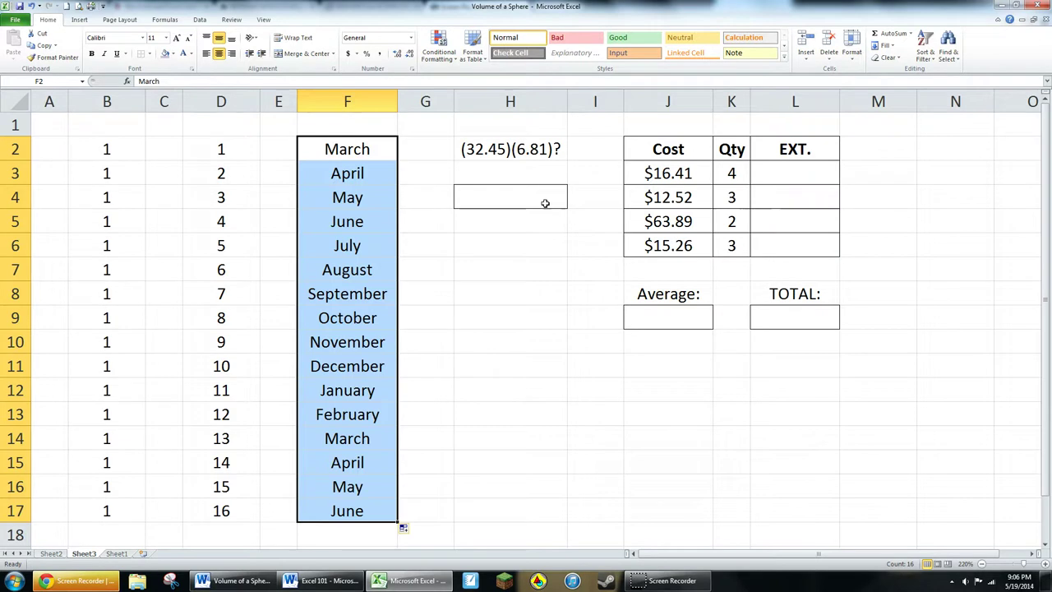
pyautogui.click(545, 204)
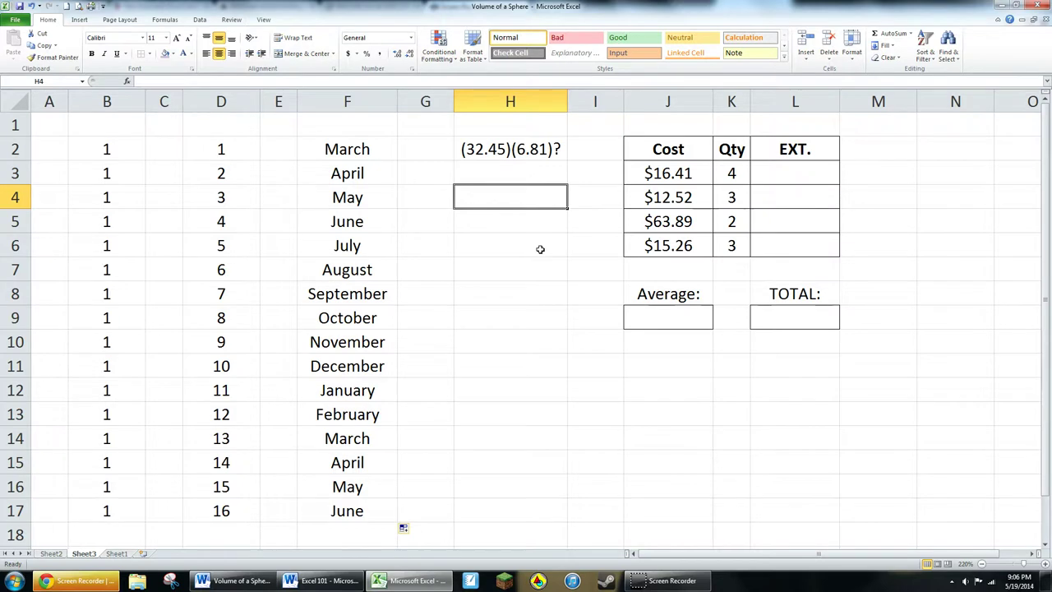
# Enter =32.45*6.81 in H4 so it shows 220.9845.
pyautogui.write('=')
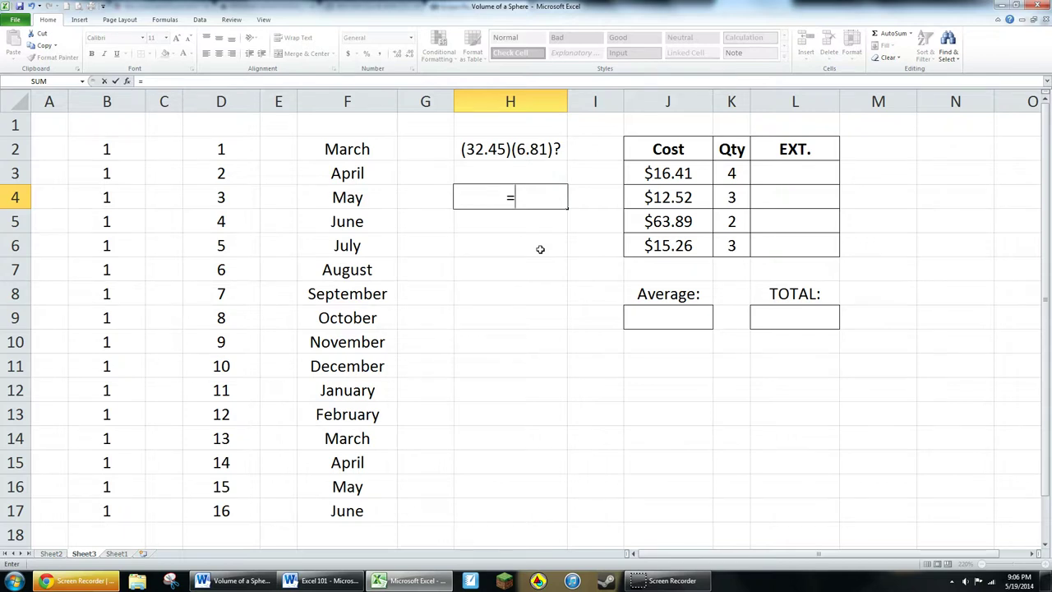
pyautogui.write('32.45')
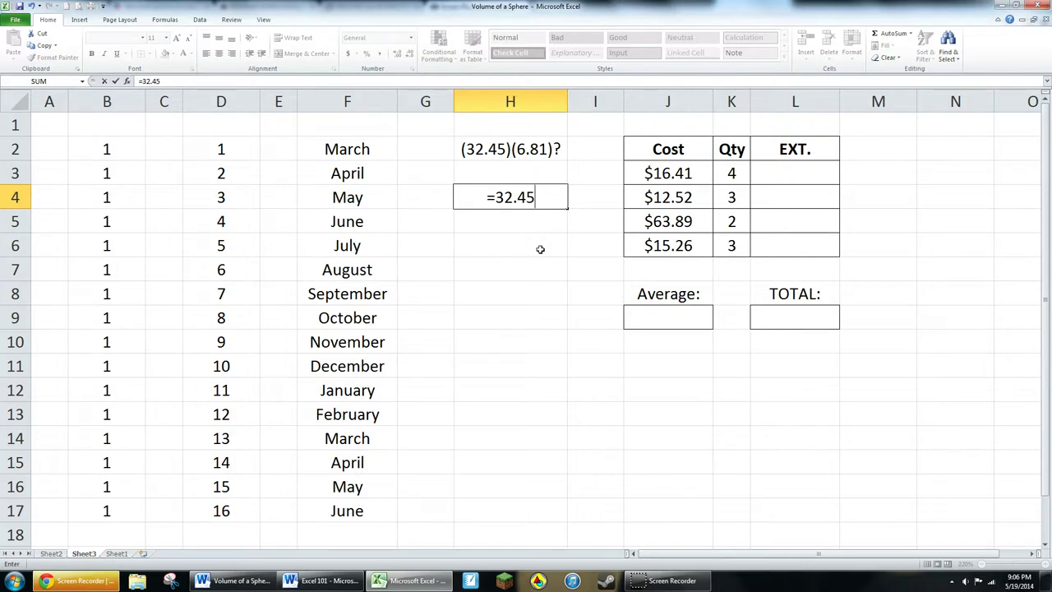
pyautogui.write('*')
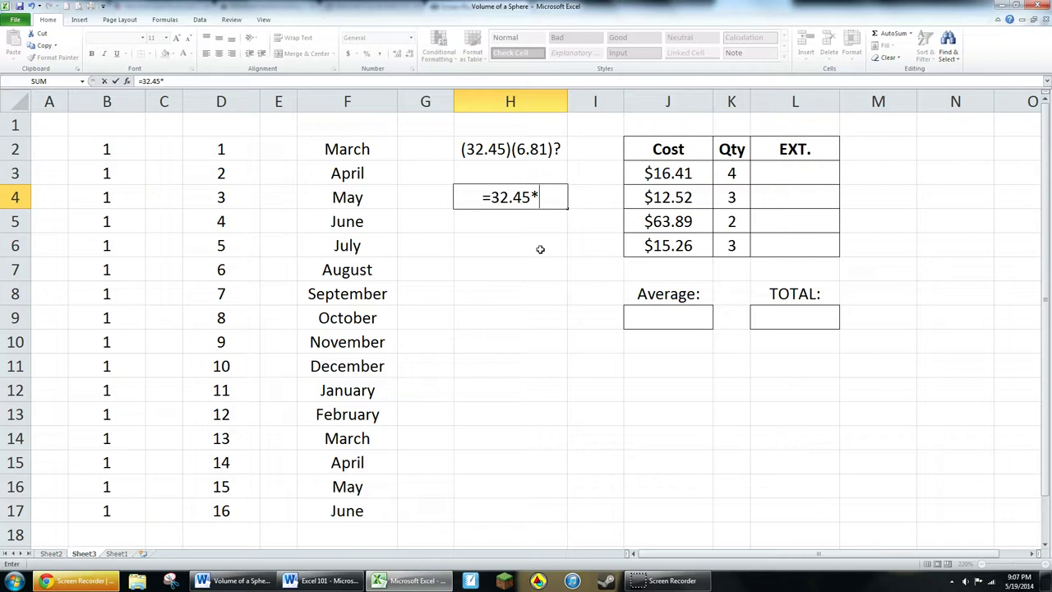
pyautogui.write('6.81')
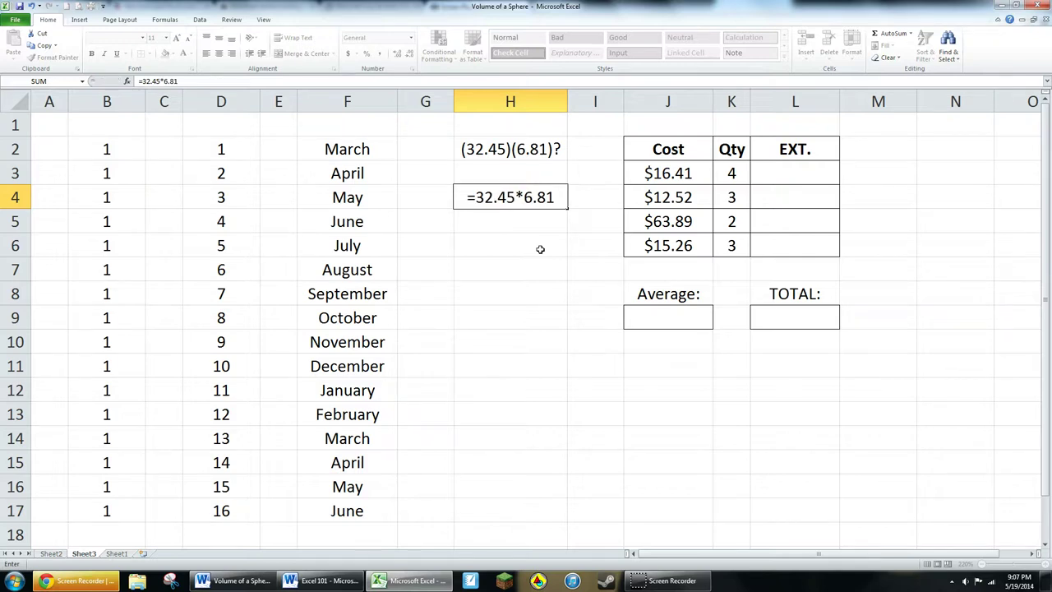
pyautogui.press('Return')
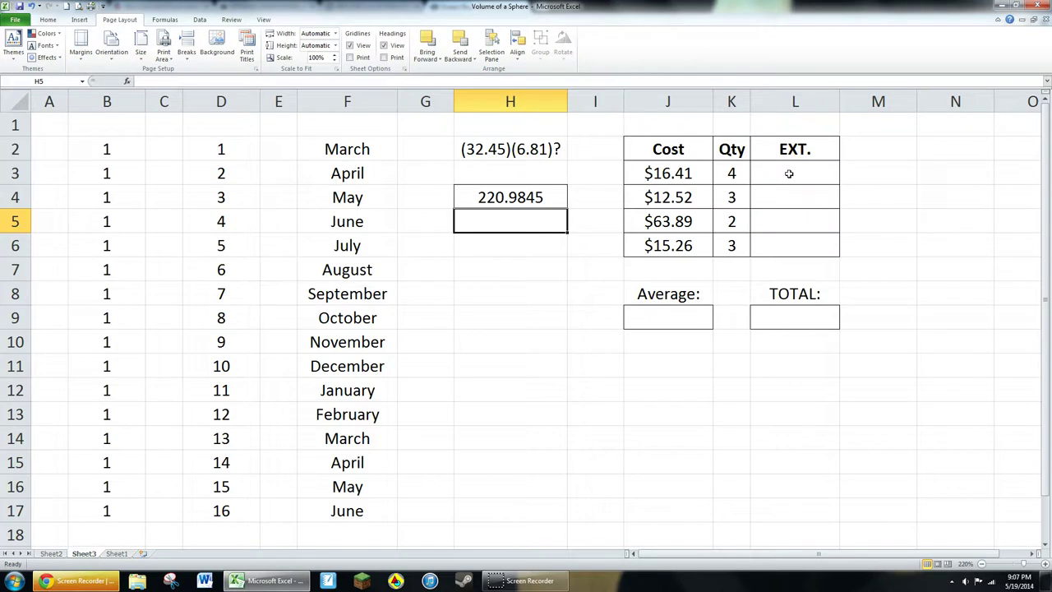
pyautogui.click(790, 174)
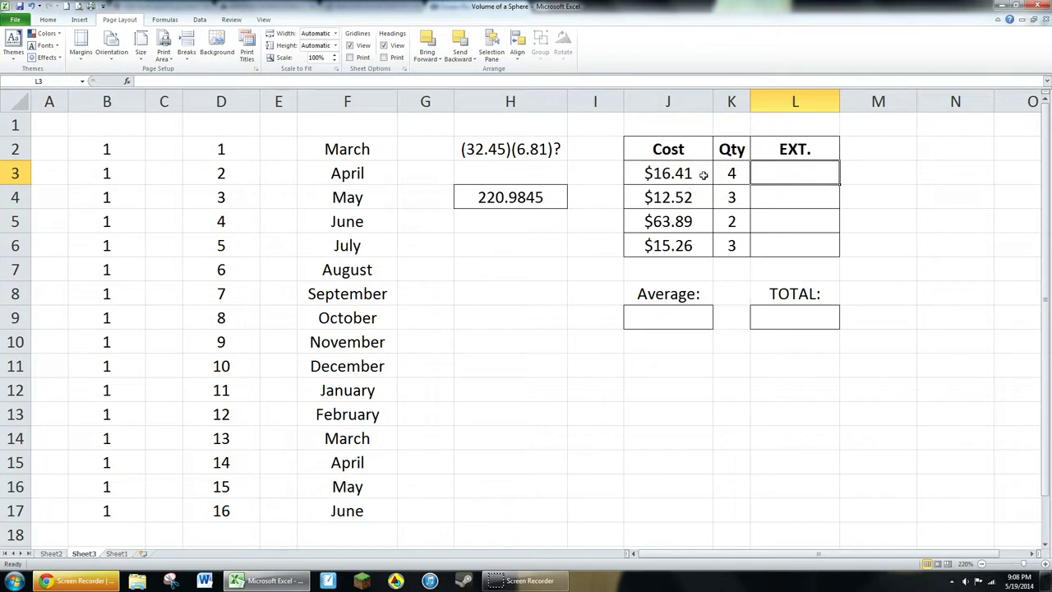
pyautogui.moveTo(704, 175); pyautogui.dragTo(697, 243)
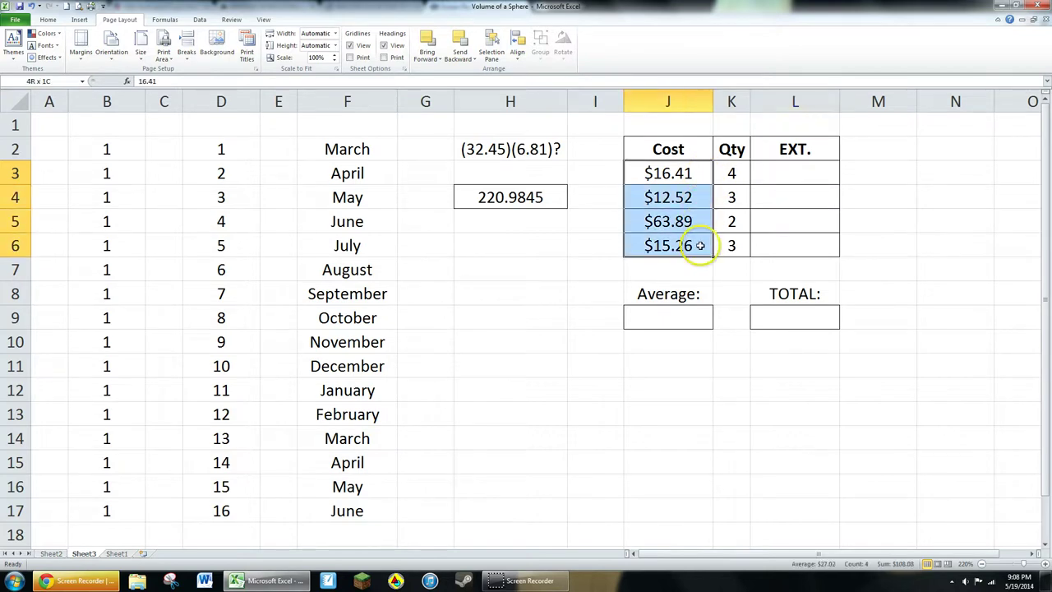
pyautogui.moveTo(737, 175); pyautogui.dragTo(734, 245)
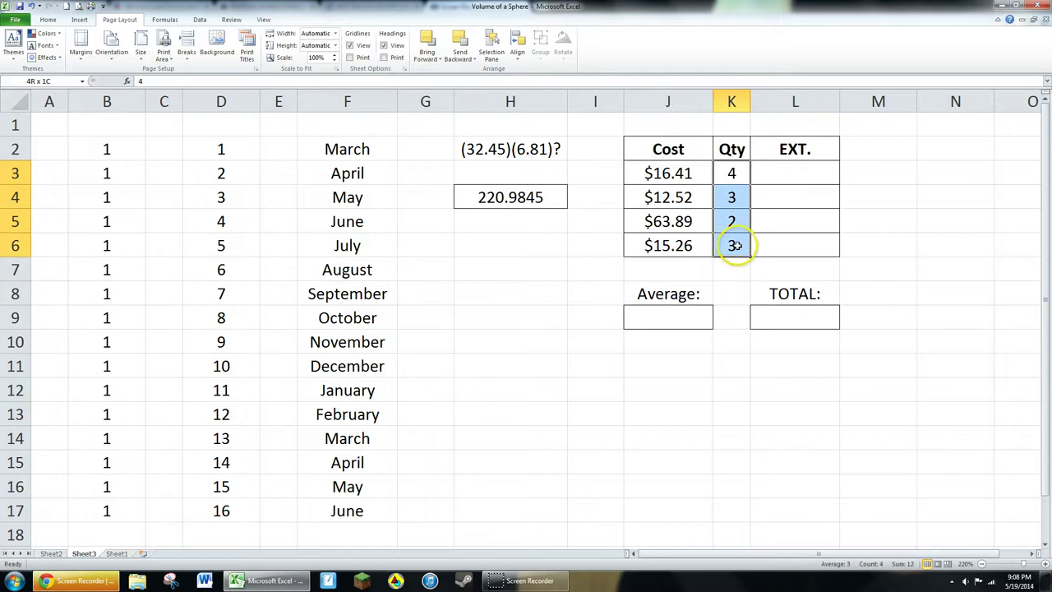
pyautogui.moveTo(797, 176); pyautogui.dragTo(791, 243)
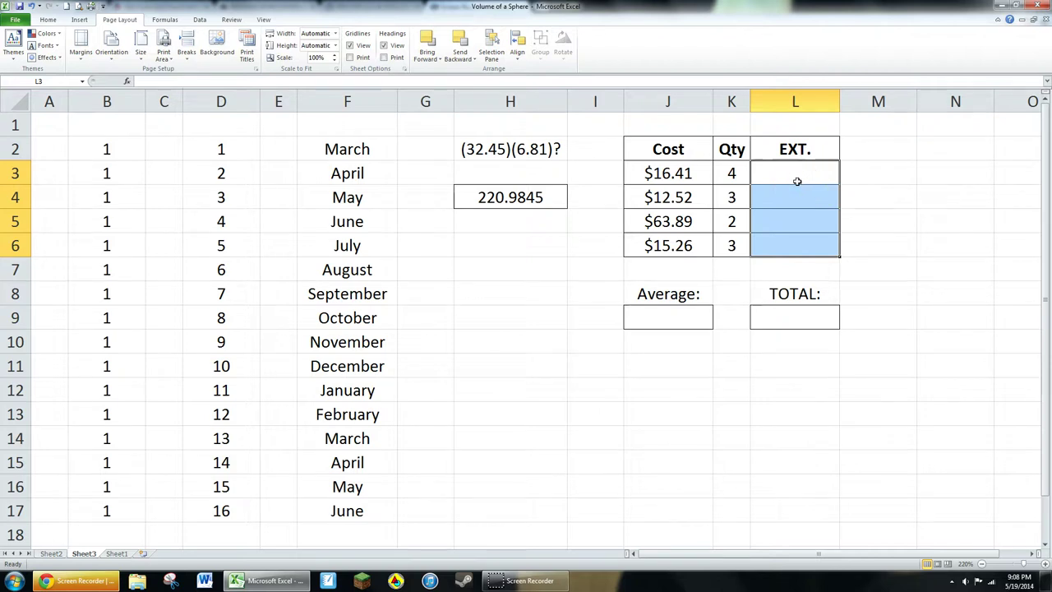
pyautogui.click(851, 179)
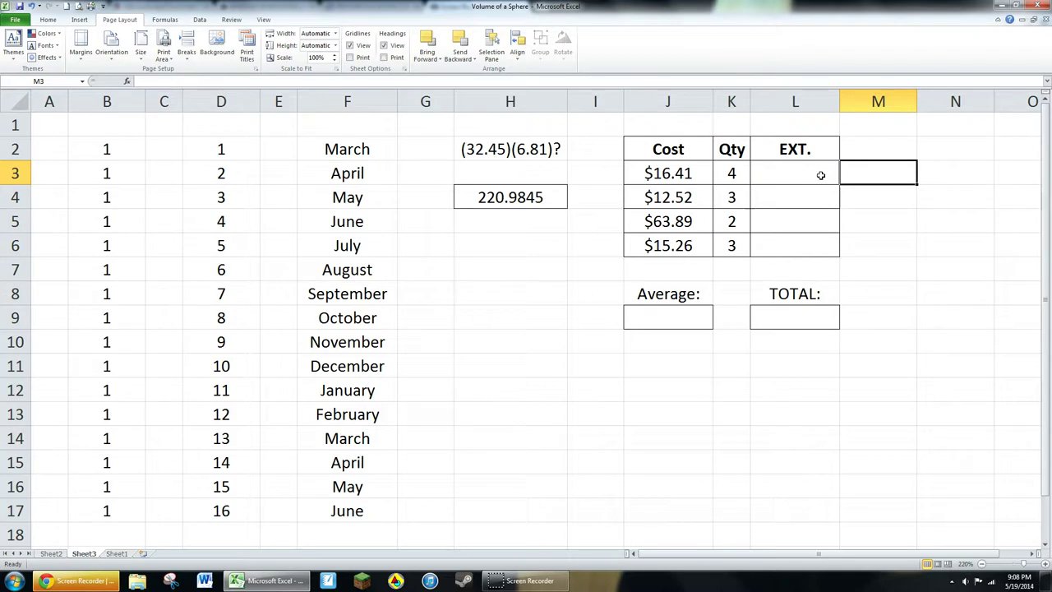
pyautogui.click(821, 175)
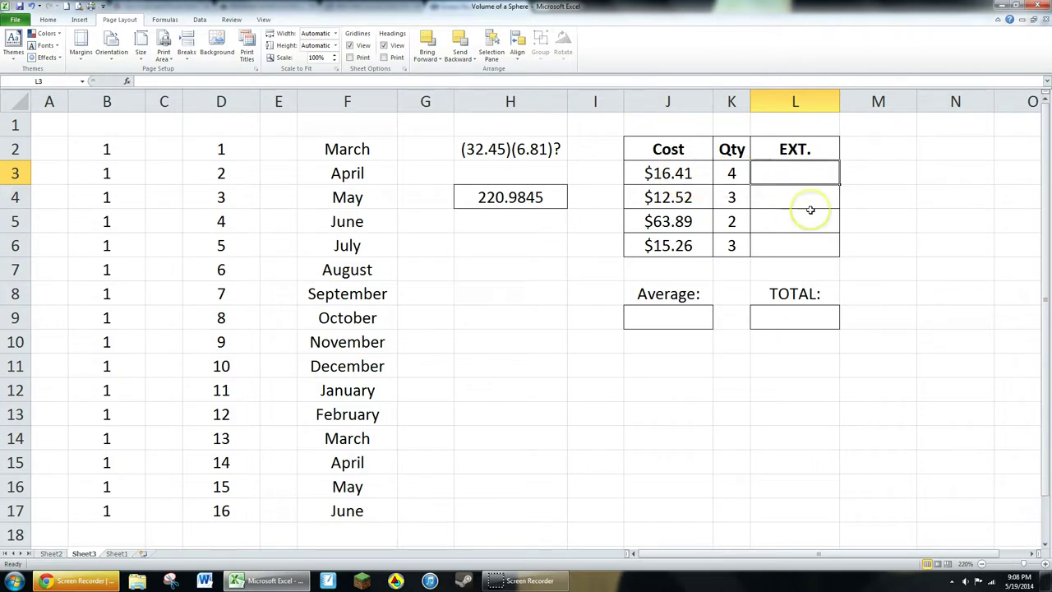
# Enter =J3*K3 in L3 so the first EXT. cell shows $65.64.
pyautogui.write('=J')
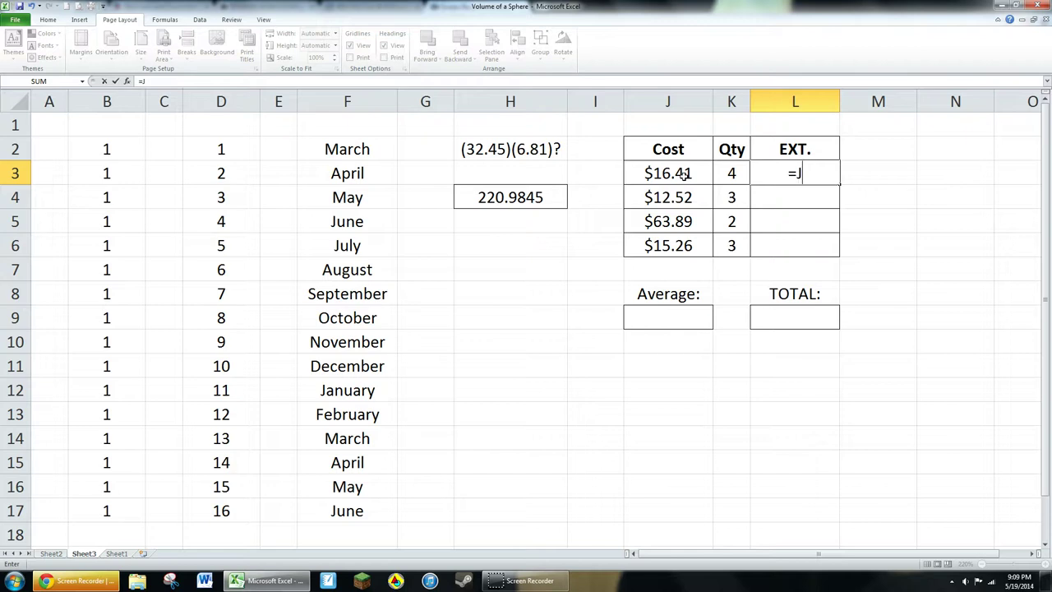
pyautogui.click(683, 175)
pyautogui.moveTo(684, 175); pyautogui.dragTo(705, 186)
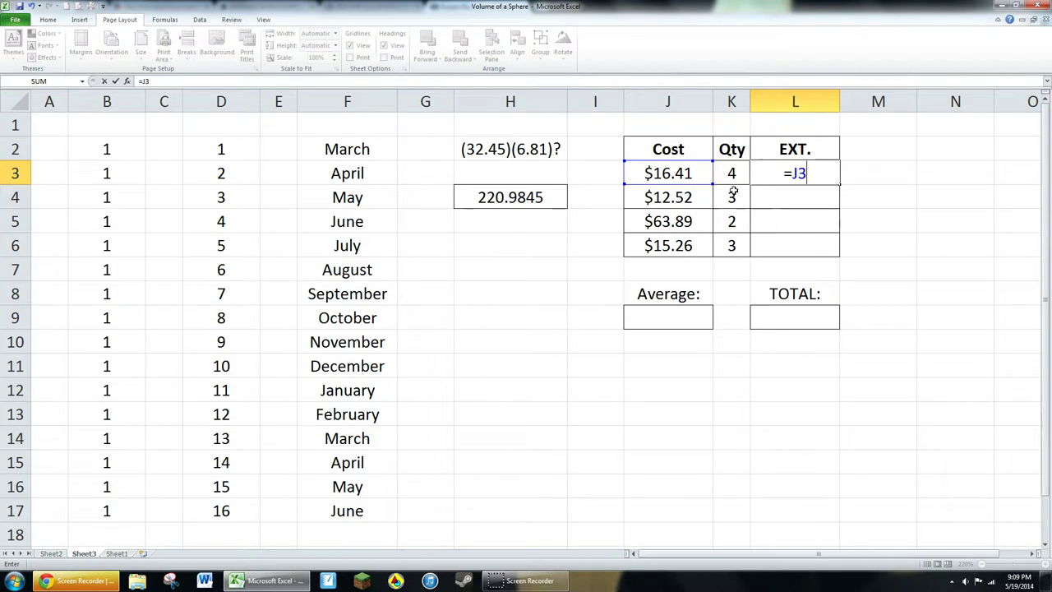
pyautogui.write('*')
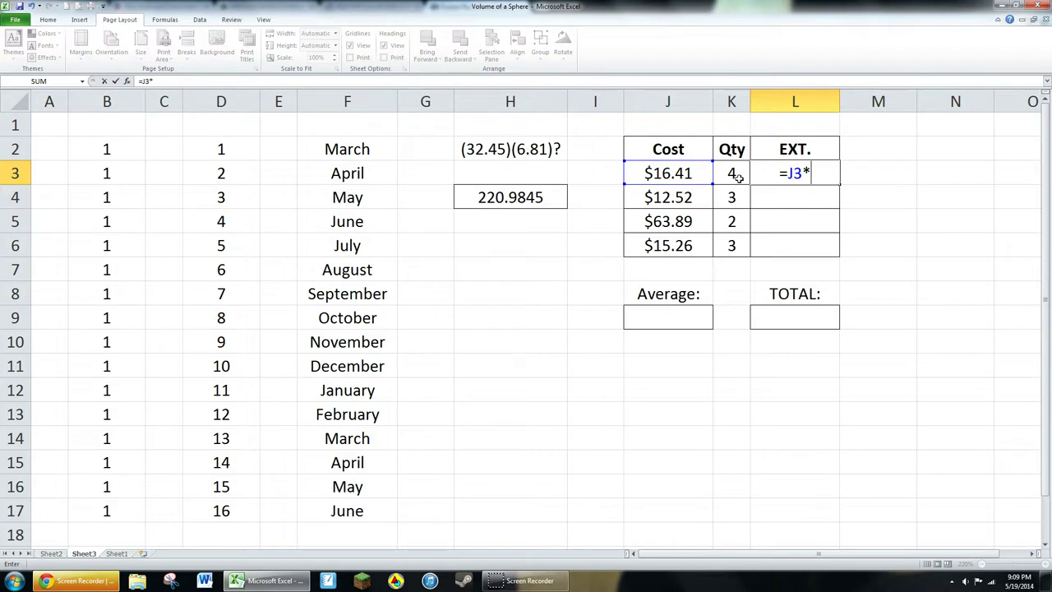
pyautogui.click(738, 179)
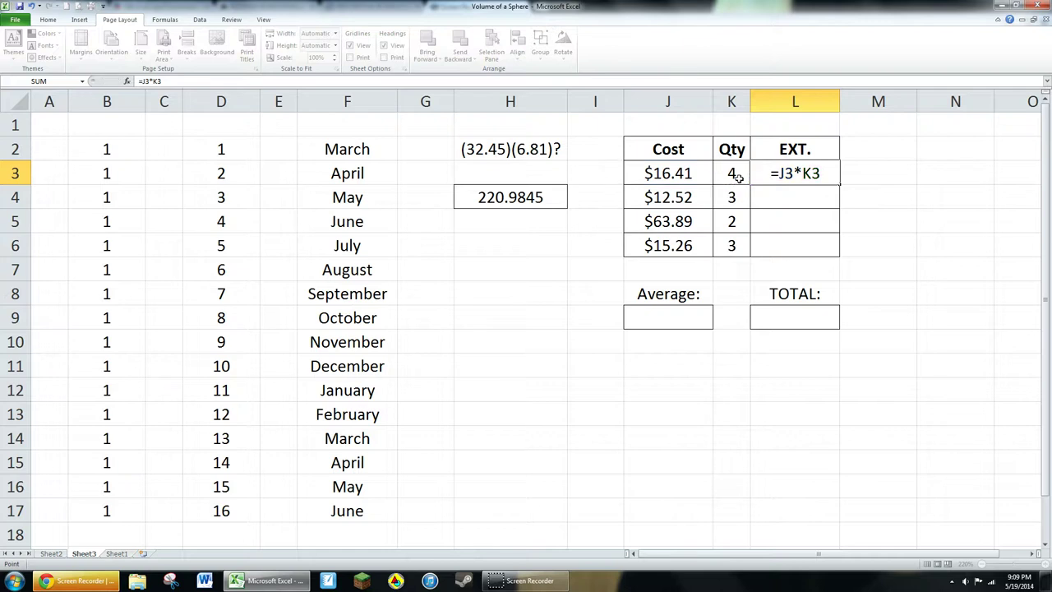
pyautogui.press('Return')
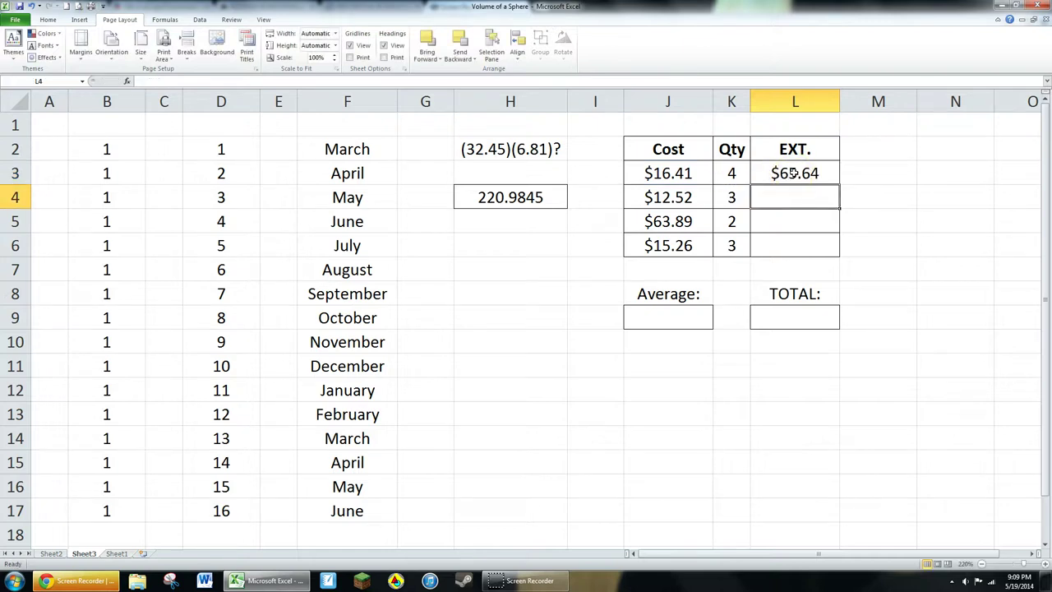
pyautogui.click(792, 173)
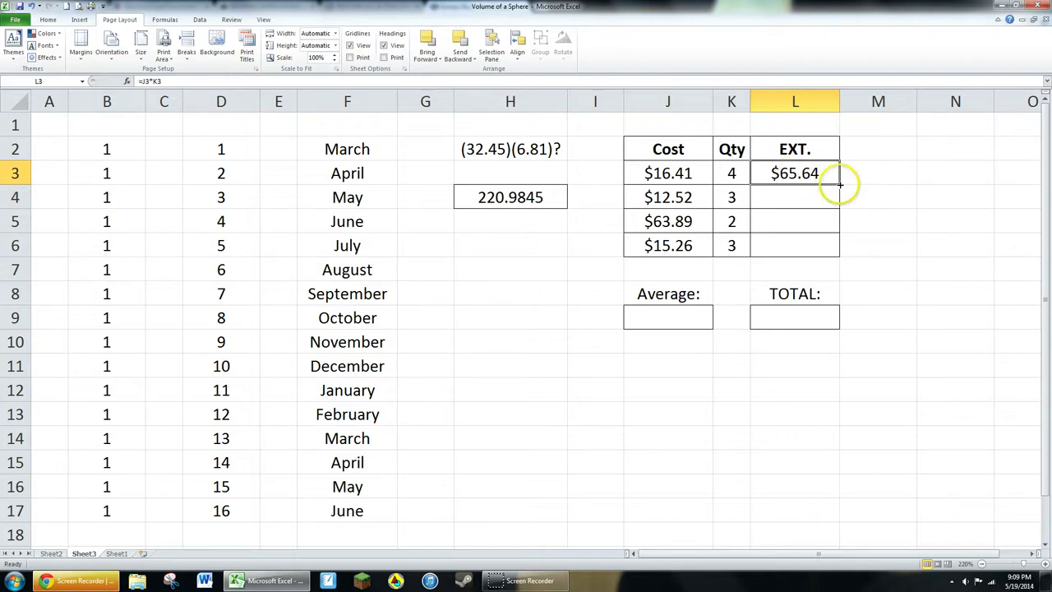
# Copy the L3 formula to L6 and check $37.56, $127.78 and $45.78.
pyautogui.moveTo(840, 184); pyautogui.dragTo(837, 252)
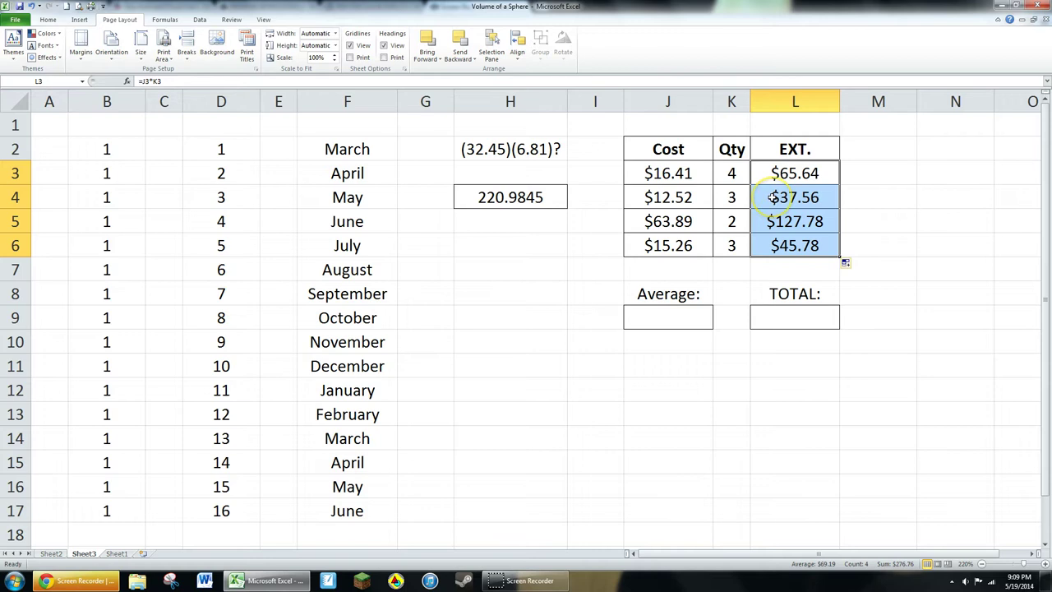
pyautogui.click(785, 174)
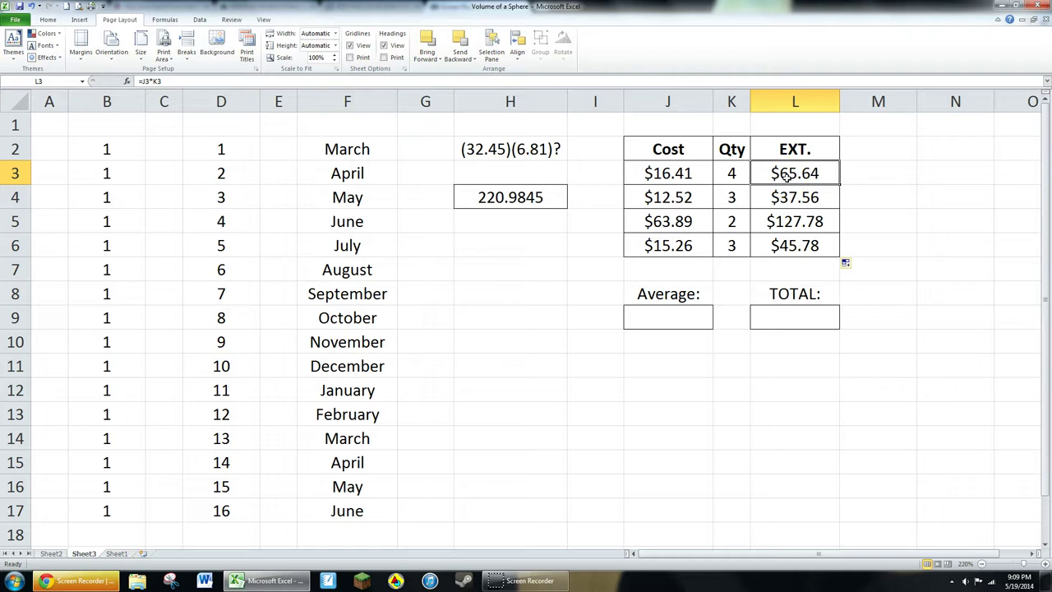
pyautogui.press('Down')
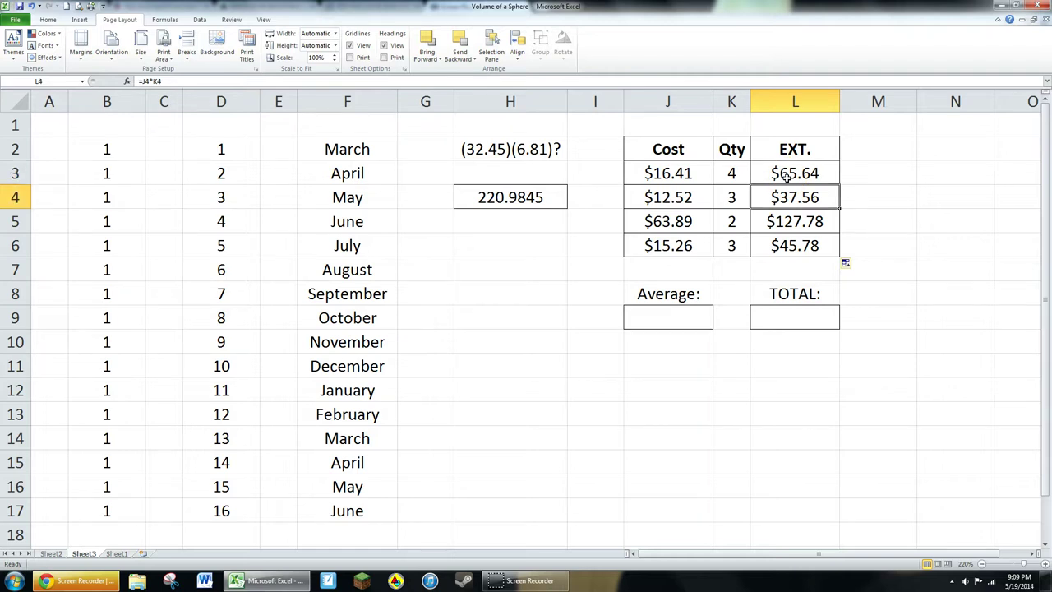
pyautogui.press('Down')
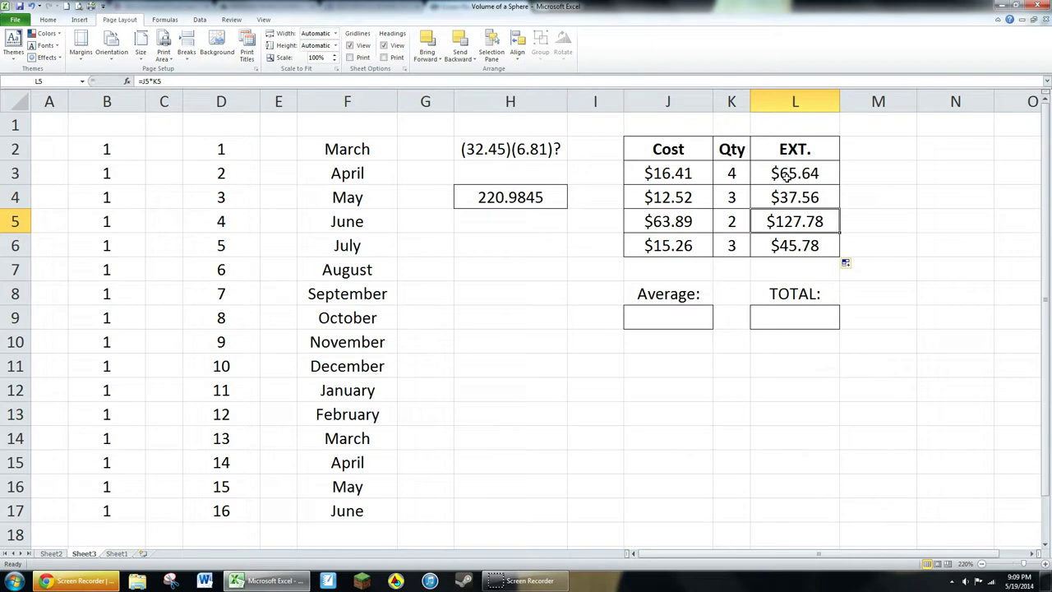
pyautogui.press('Down')
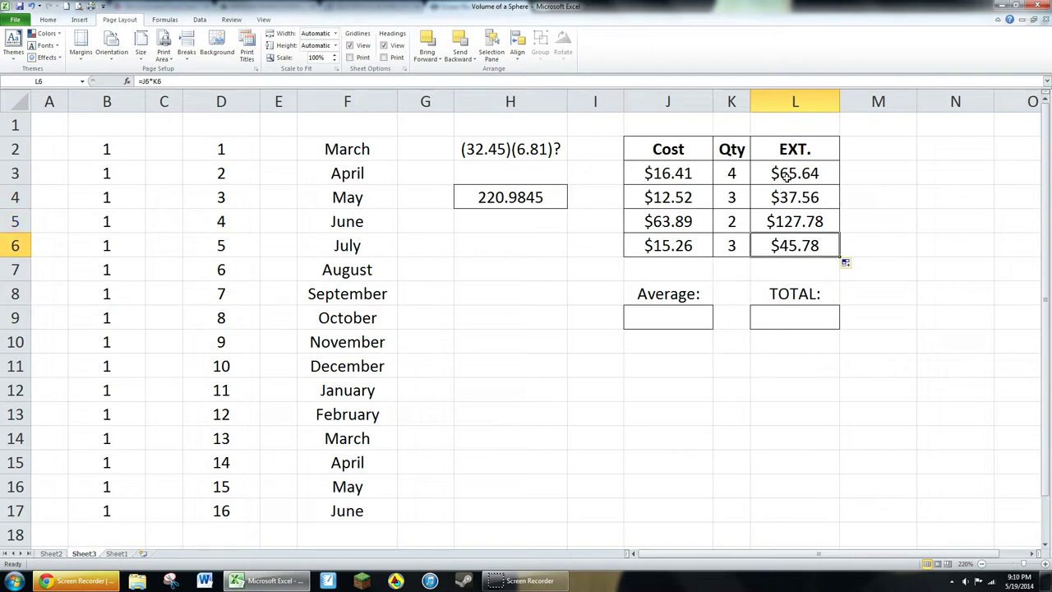
pyautogui.press('Up')
pyautogui.press('Up')
pyautogui.press('Up')
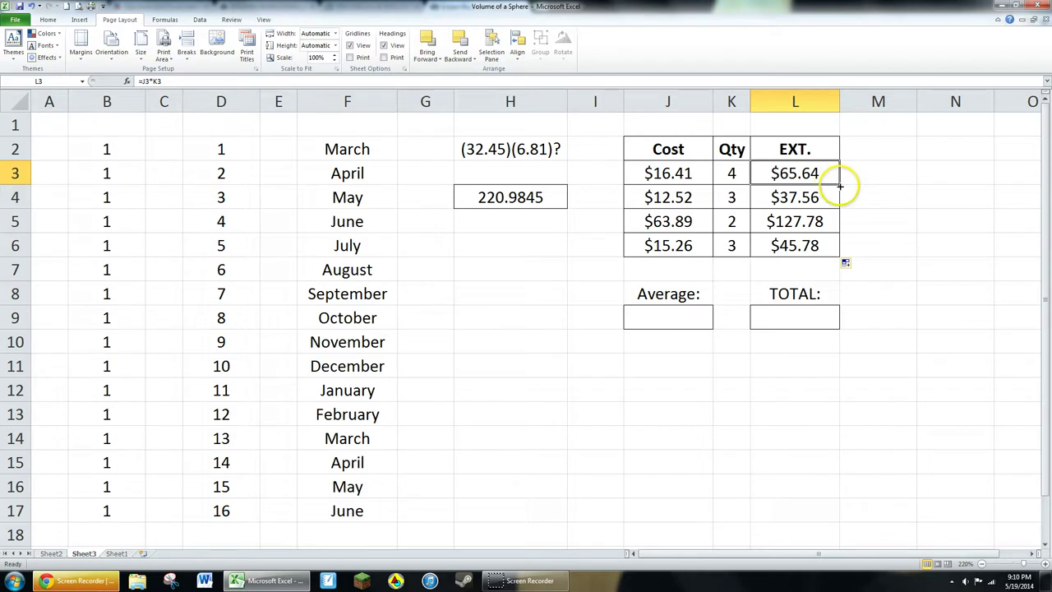
pyautogui.moveTo(841, 185); pyautogui.dragTo(839, 334)
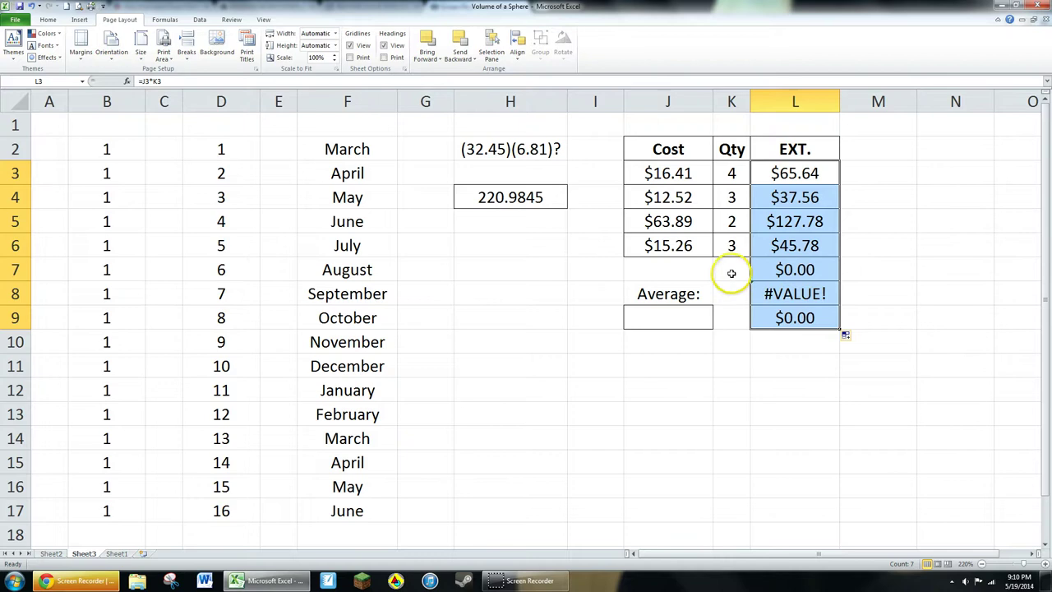
pyautogui.moveTo(699, 271); pyautogui.dragTo(733, 272)
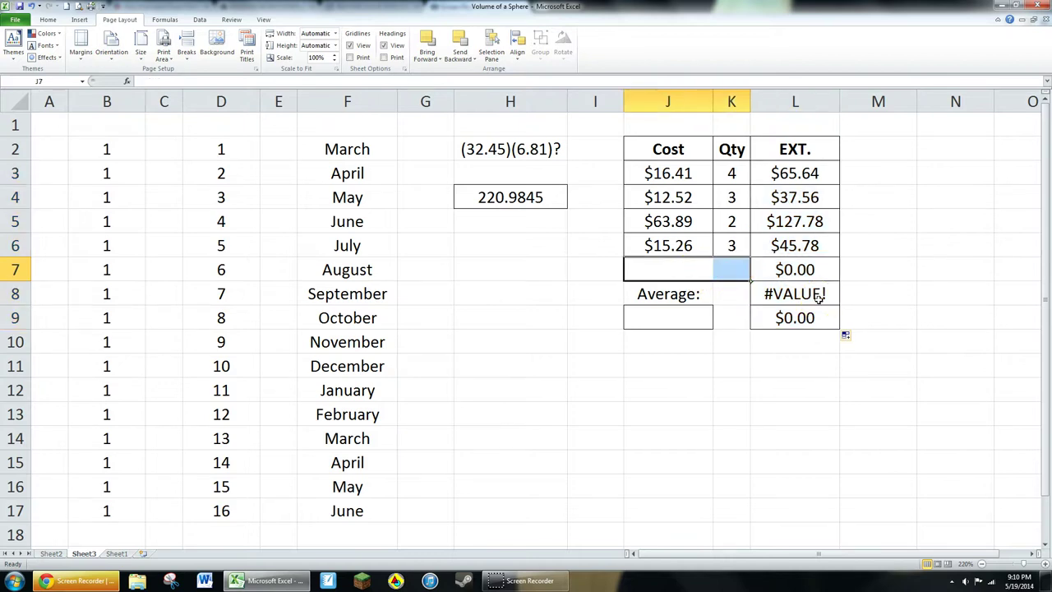
pyautogui.moveTo(674, 293); pyautogui.dragTo(717, 296)
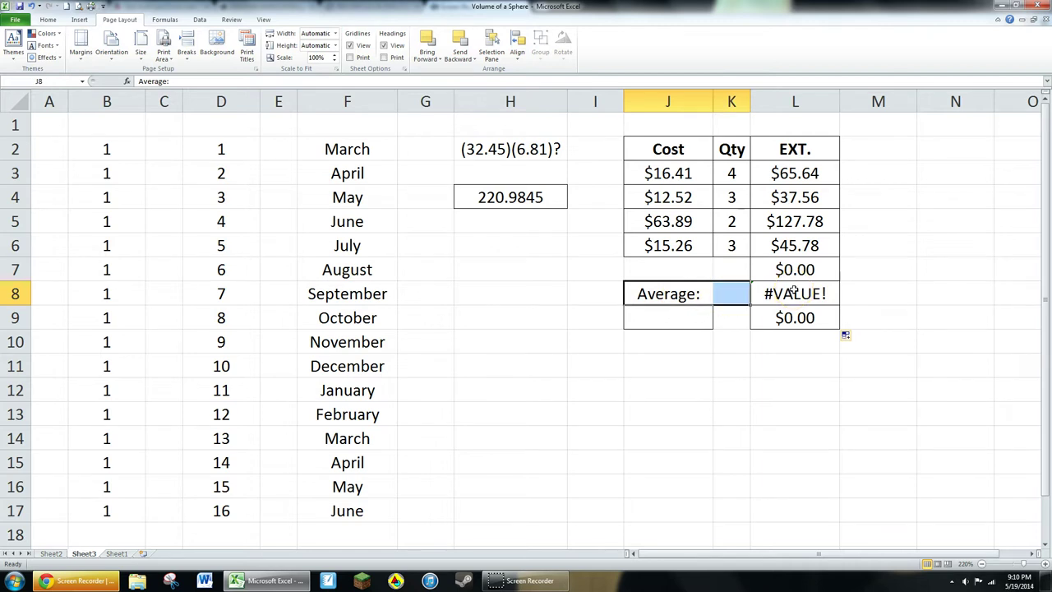
pyautogui.click(794, 292)
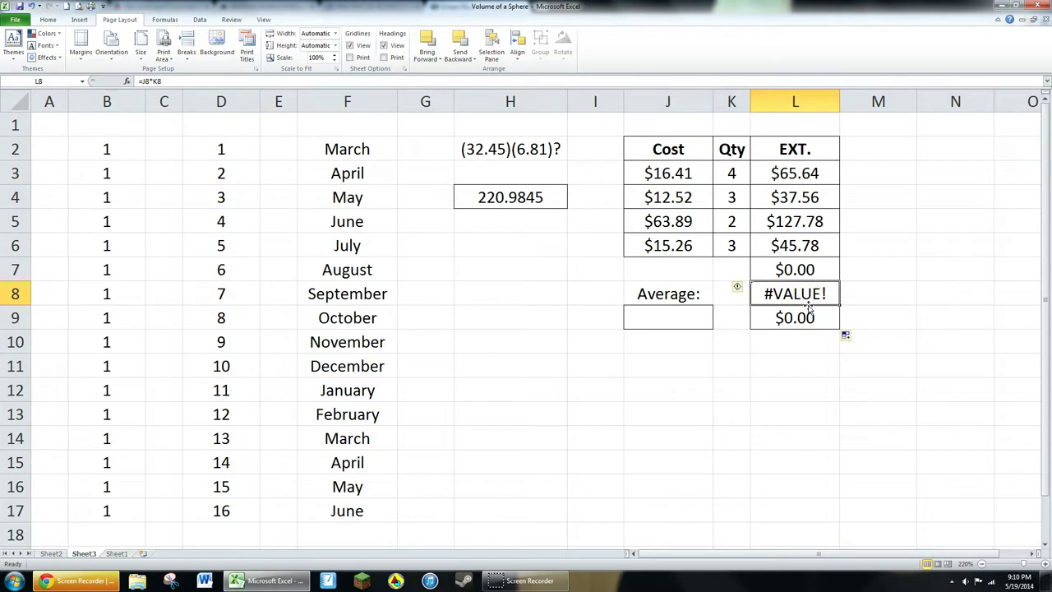
pyautogui.moveTo(666, 318); pyautogui.dragTo(729, 317)
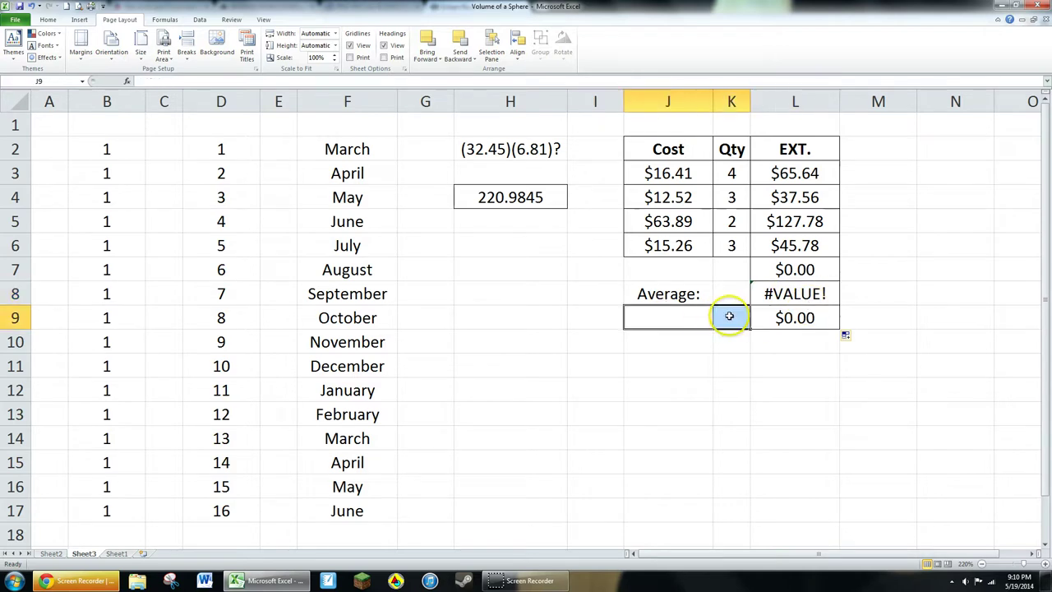
pyautogui.click(892, 300)
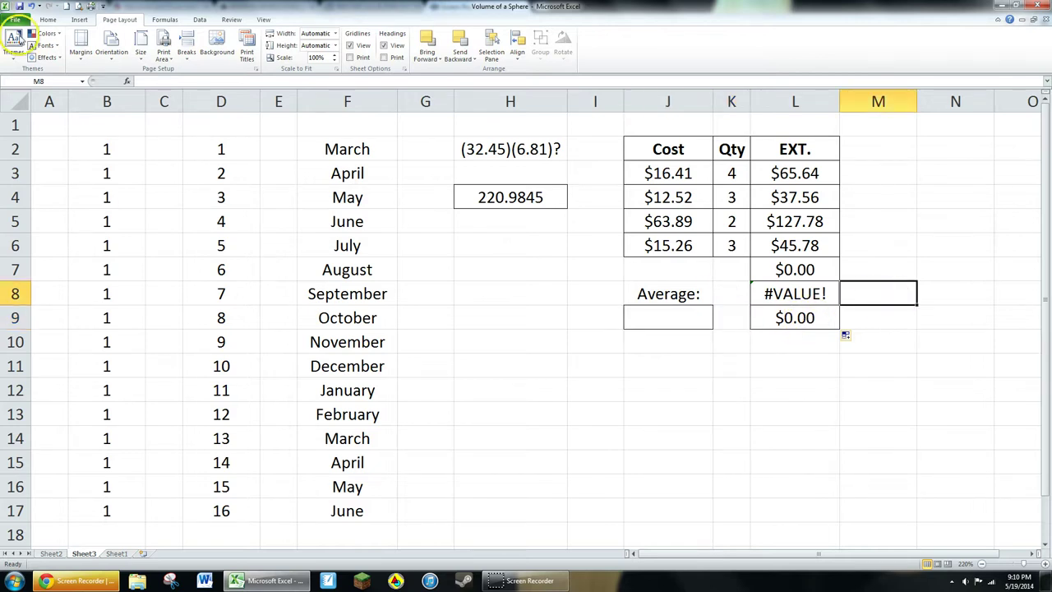
pyautogui.click(30, 7)
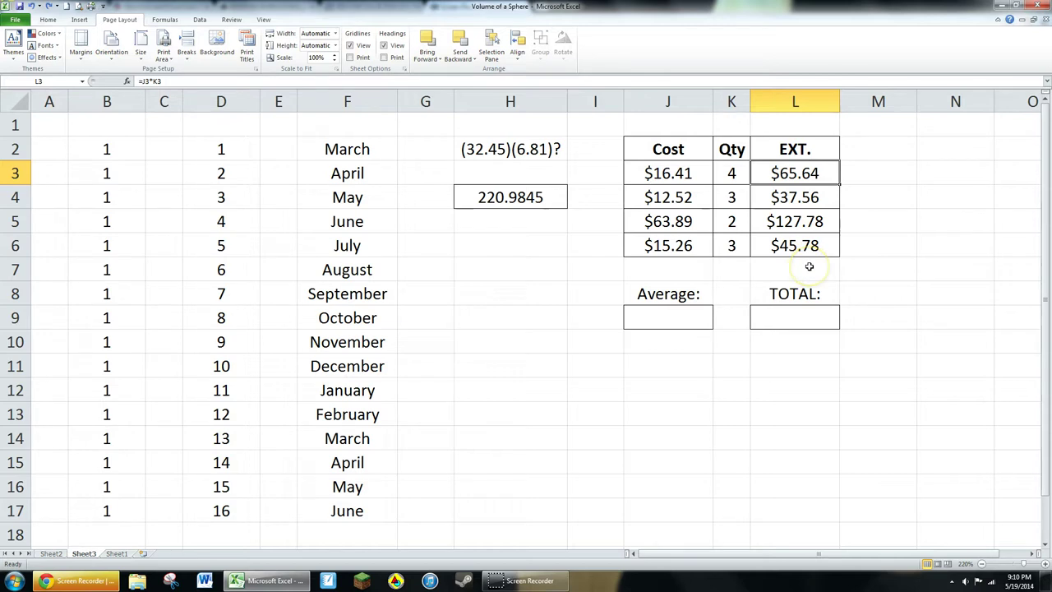
# Enter =L3+L4+L5+L6 in L9 for a total of $276.76.
pyautogui.click(797, 312)
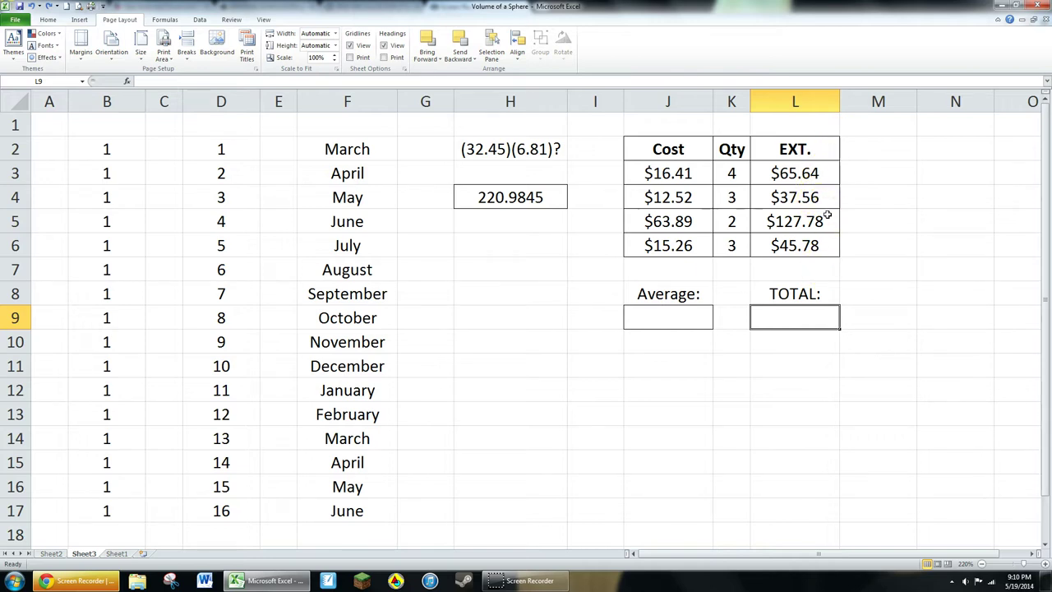
pyautogui.write('=')
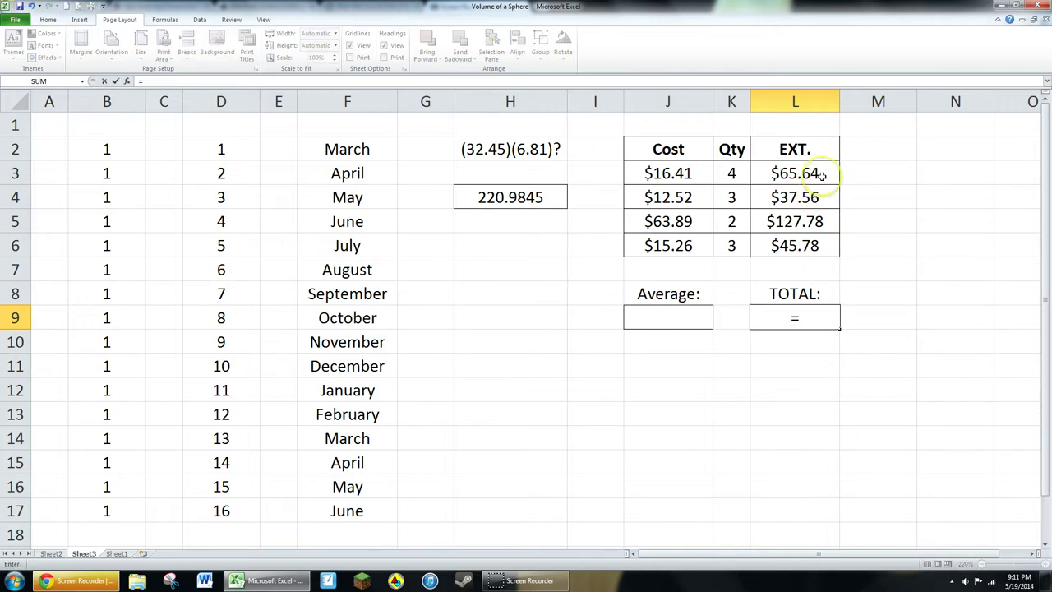
pyautogui.click(821, 175)
pyautogui.write('+')
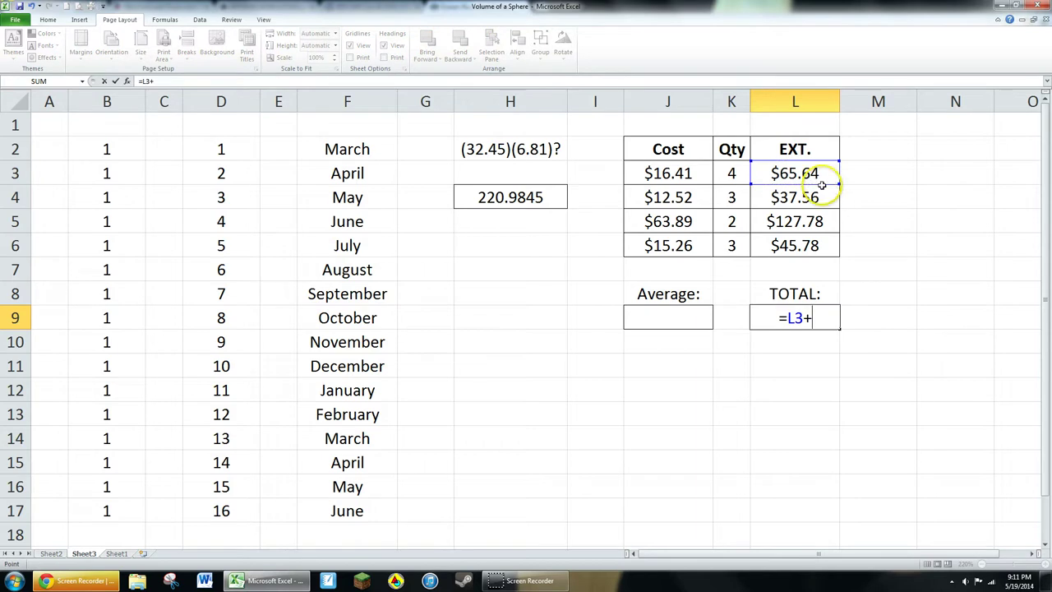
pyautogui.click(820, 200)
pyautogui.write('+')
pyautogui.click(821, 221)
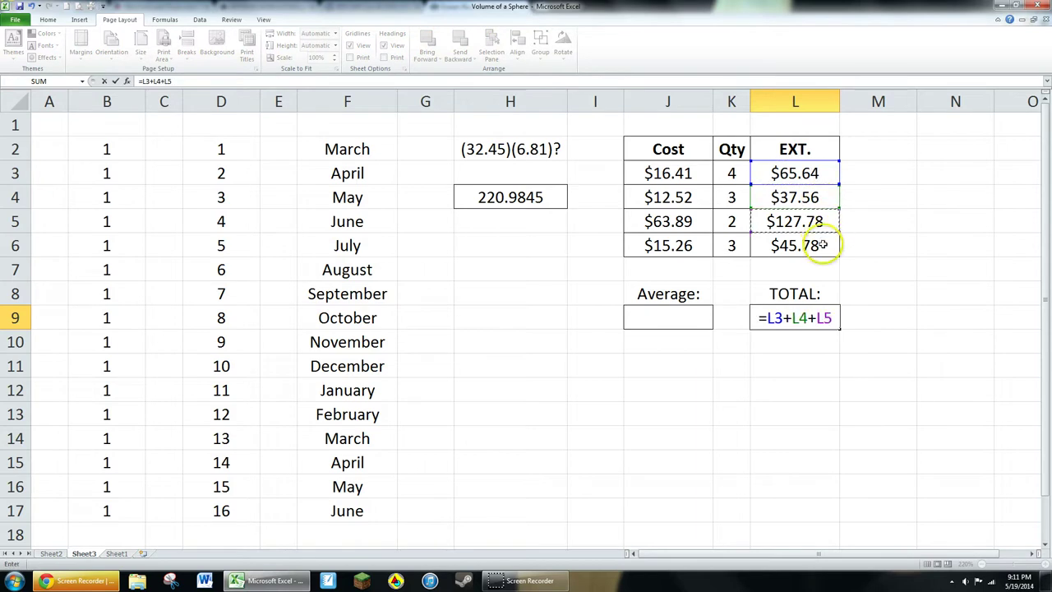
pyautogui.write('+')
pyautogui.click(823, 244)
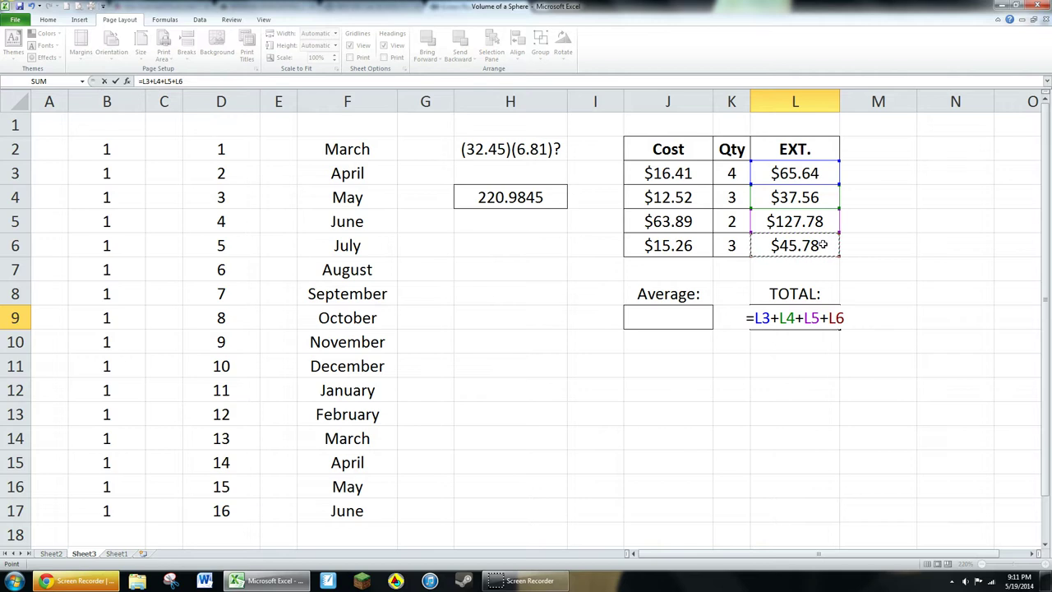
pyautogui.press('Return')
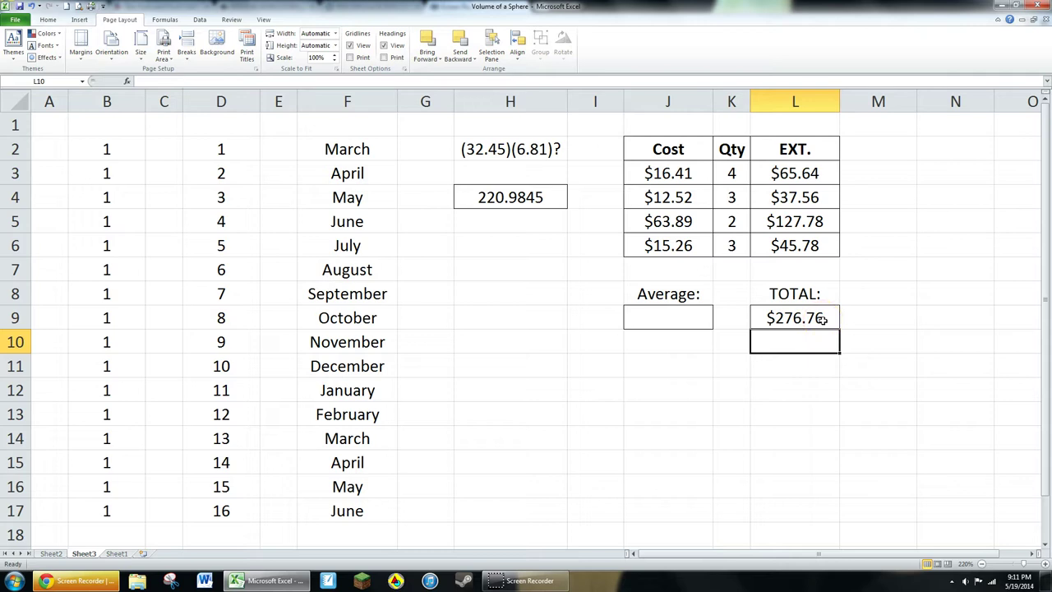
# Rewrite the L9 total as =SUM(L3:L6), still showing $276.76.
pyautogui.click(822, 319)
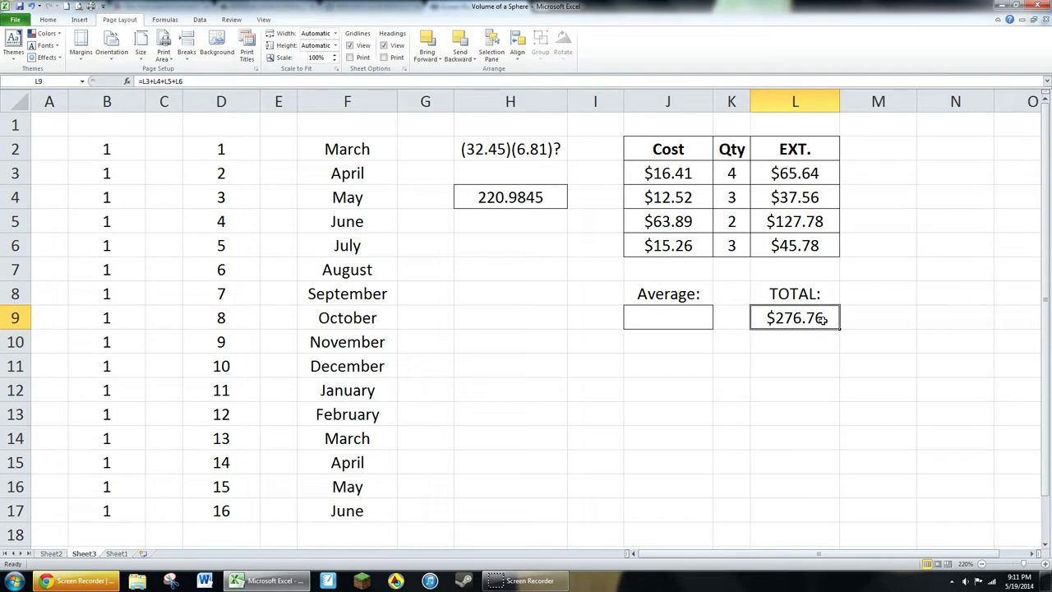
pyautogui.write('=')
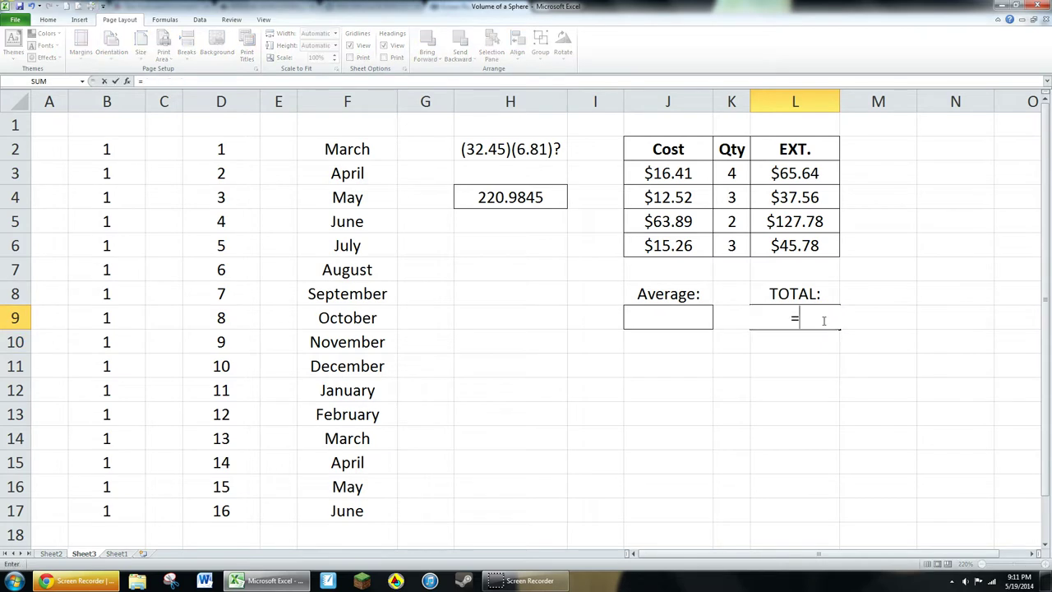
pyautogui.write('s')
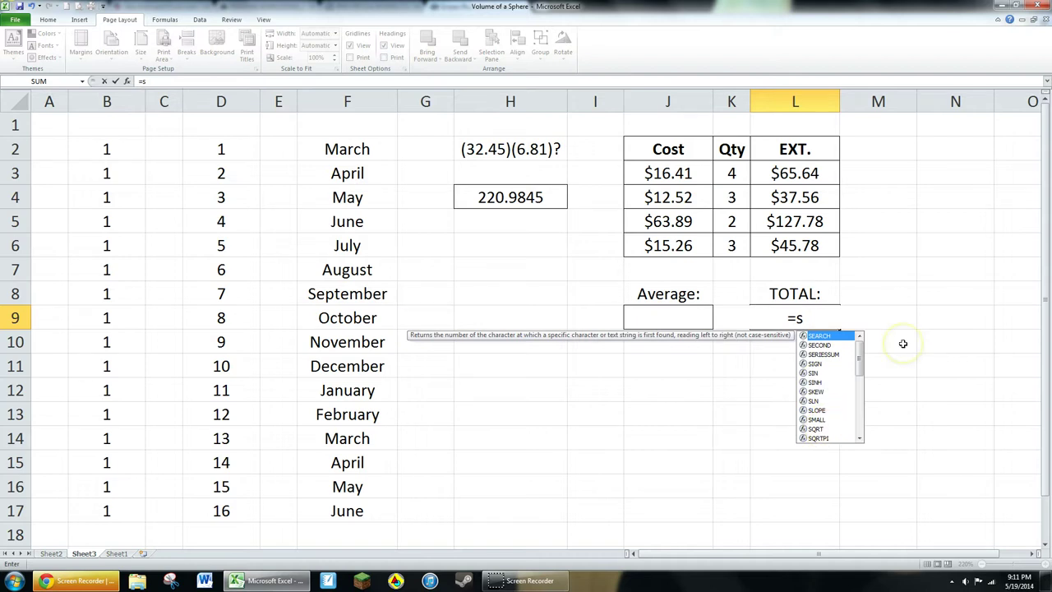
pyautogui.write('um')
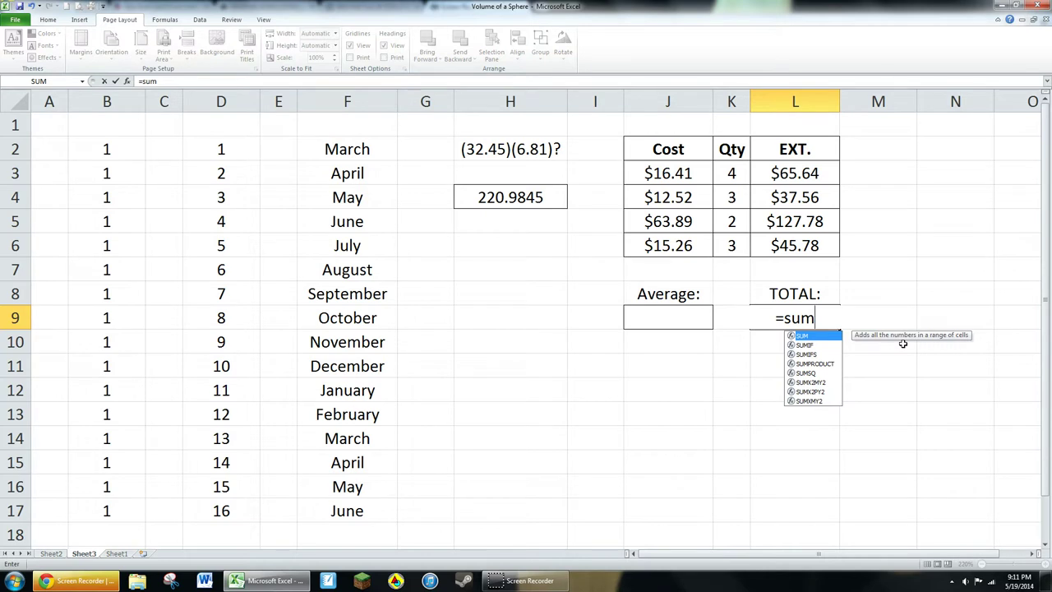
pyautogui.write('(')
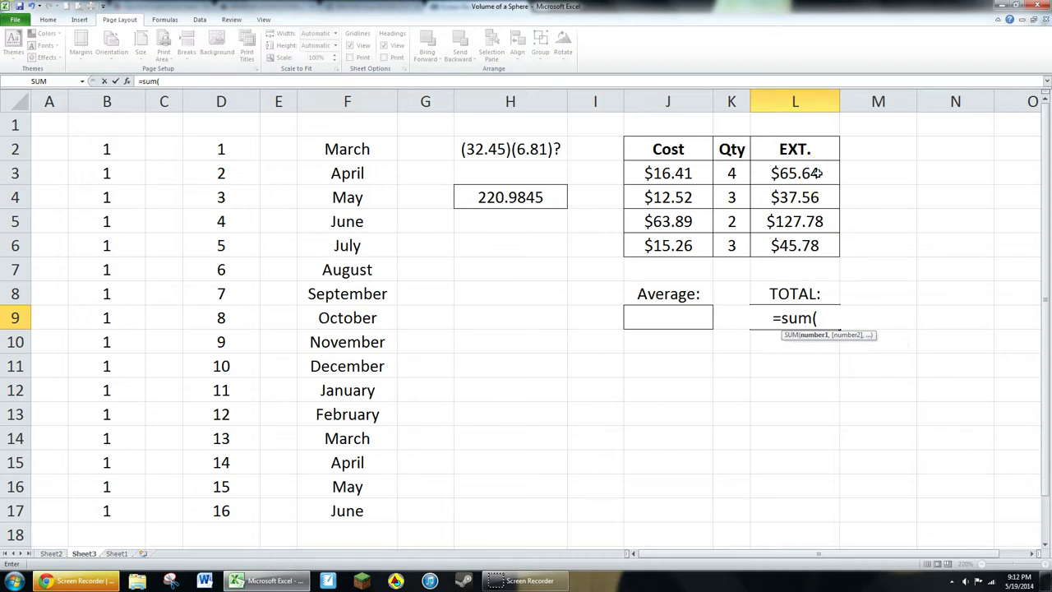
pyautogui.moveTo(818, 173); pyautogui.dragTo(810, 245)
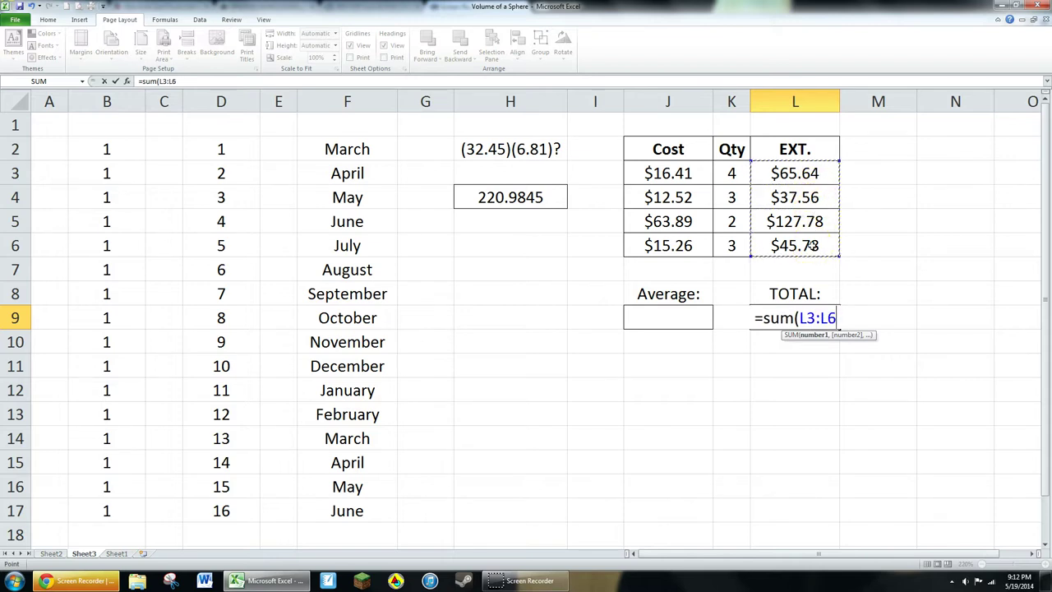
pyautogui.write(')')
pyautogui.press('Return')
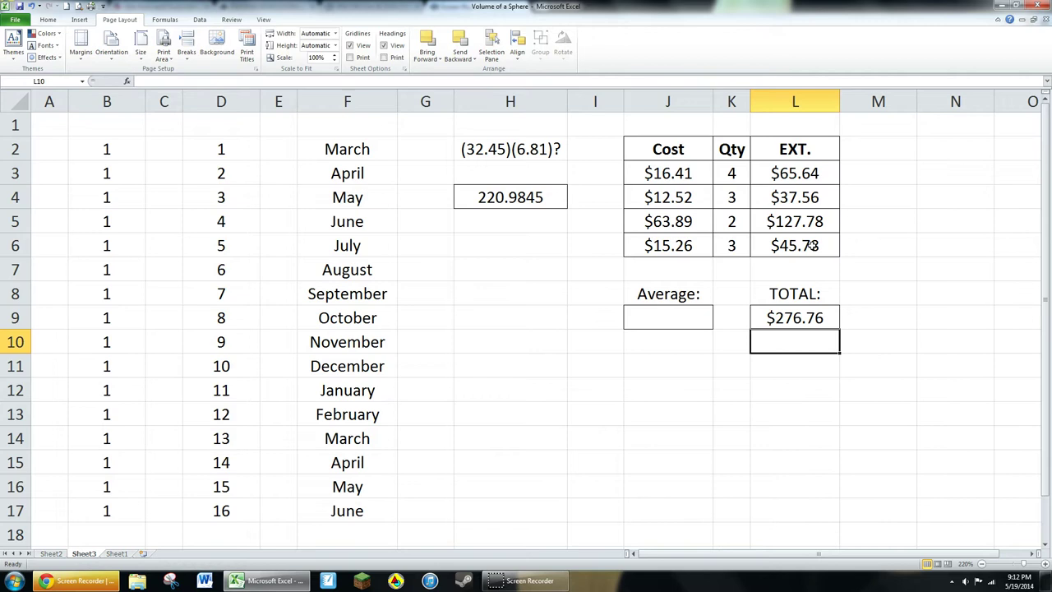
# Enter =SUM(L3:L6)/SUM(K3:K6) in J9 for a $23.06 average, then go to Sheet1.
pyautogui.click(687, 317)
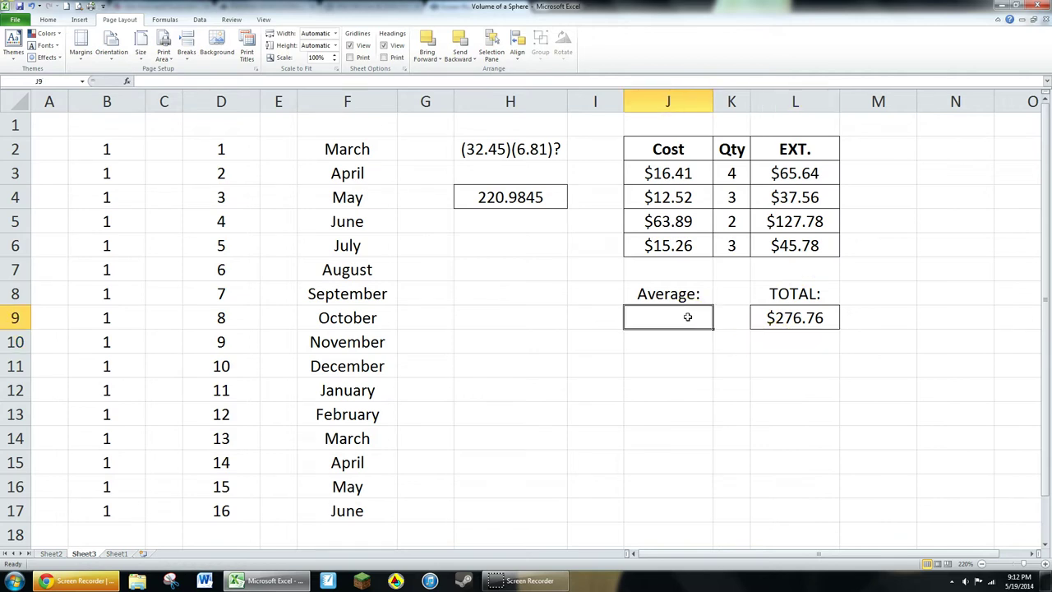
pyautogui.write('=')
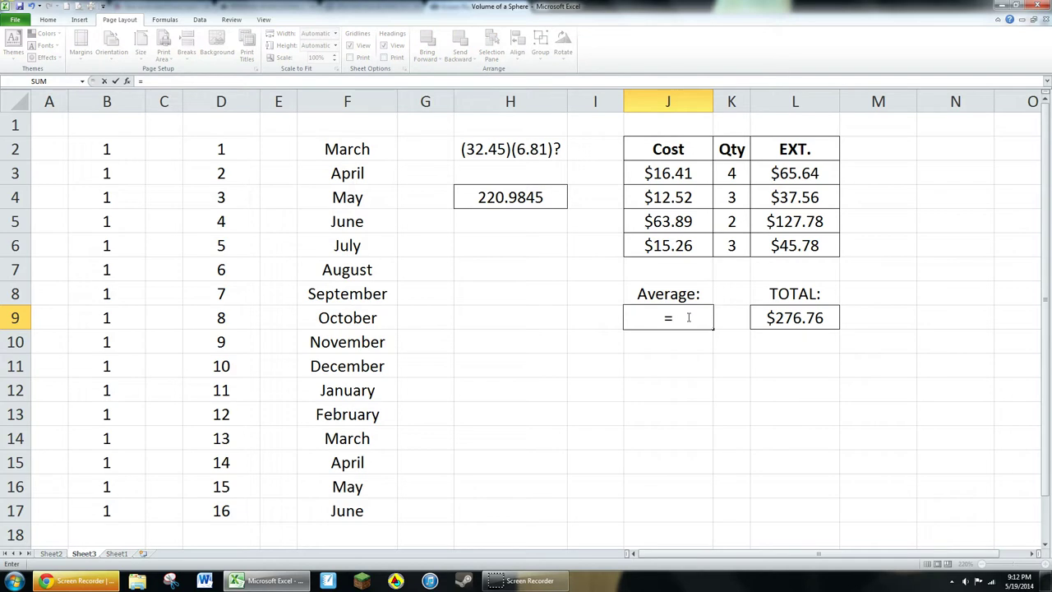
pyautogui.write('sum')
pyautogui.write('(')
pyautogui.moveTo(811, 172); pyautogui.dragTo(795, 247)
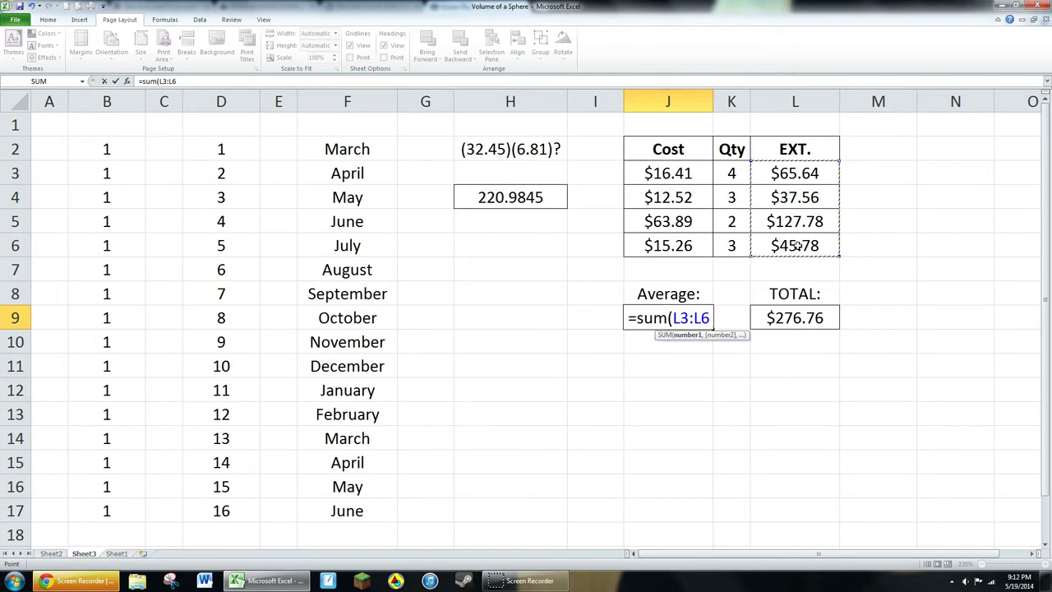
pyautogui.write(')')
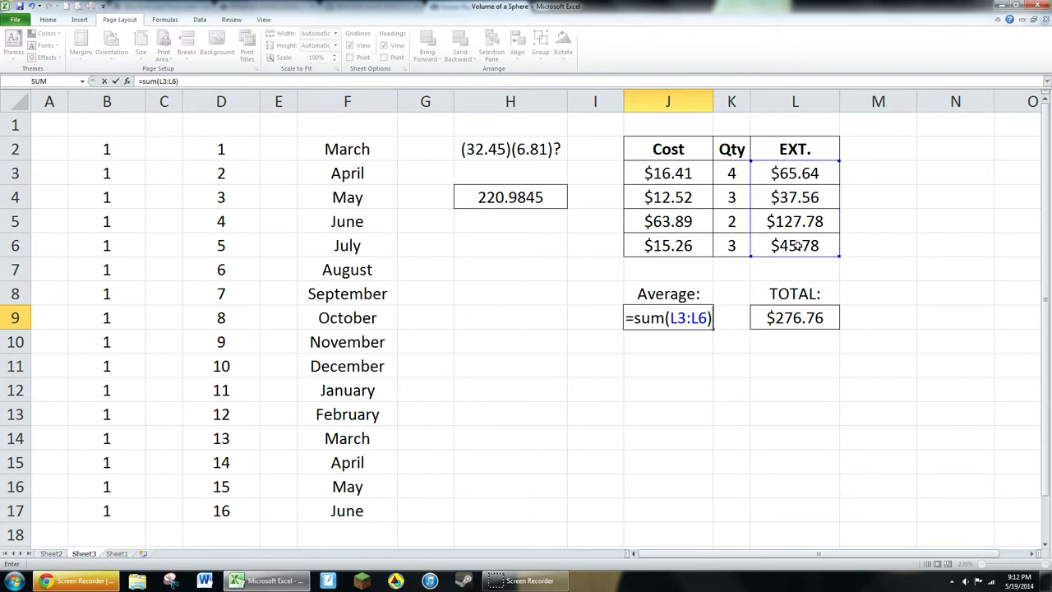
pyautogui.write('/sum')
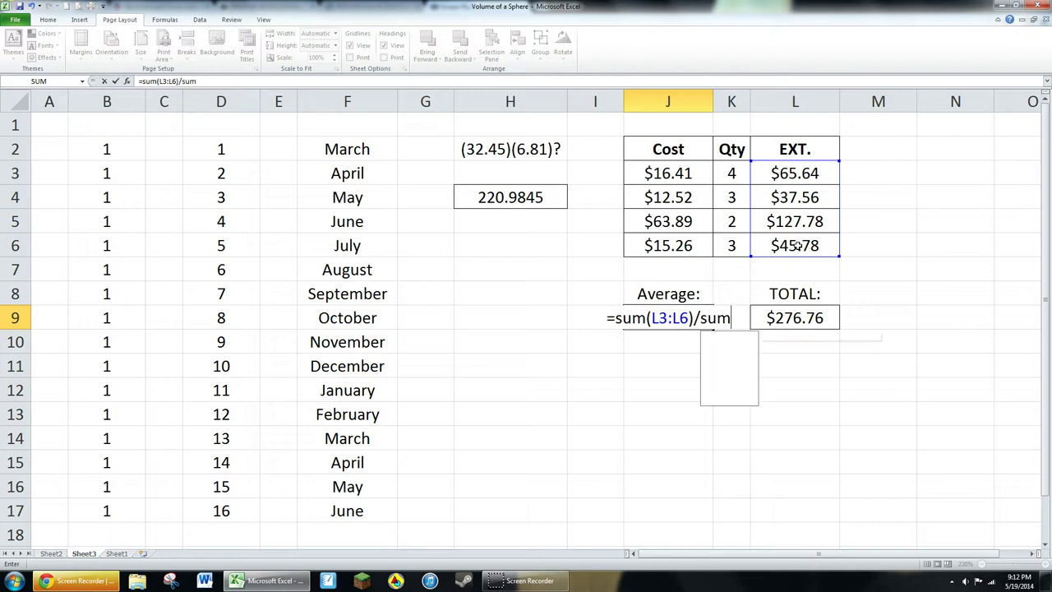
pyautogui.write('(')
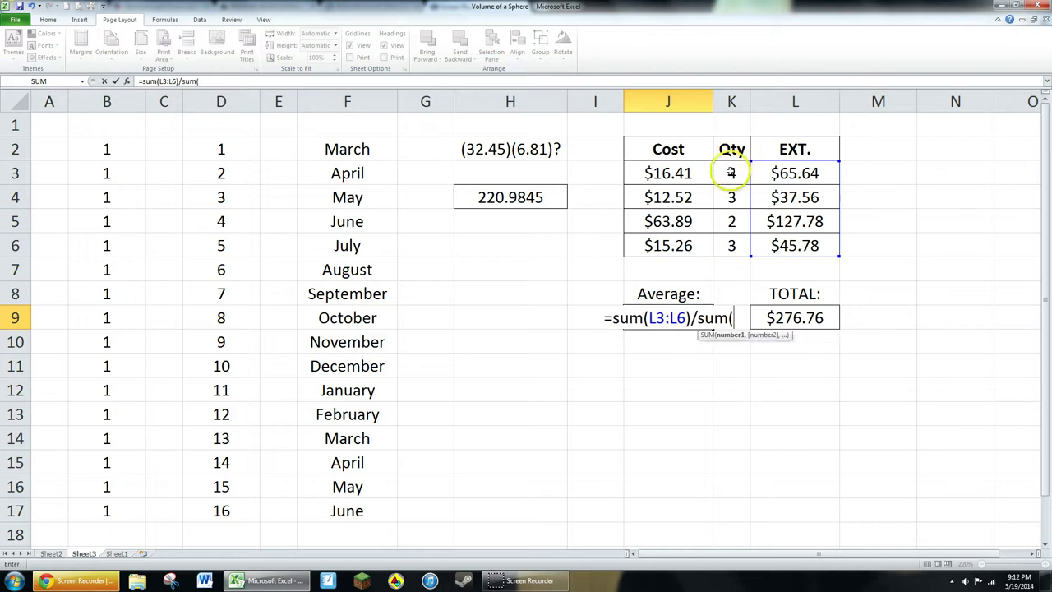
pyautogui.moveTo(731, 173); pyautogui.dragTo(730, 247)
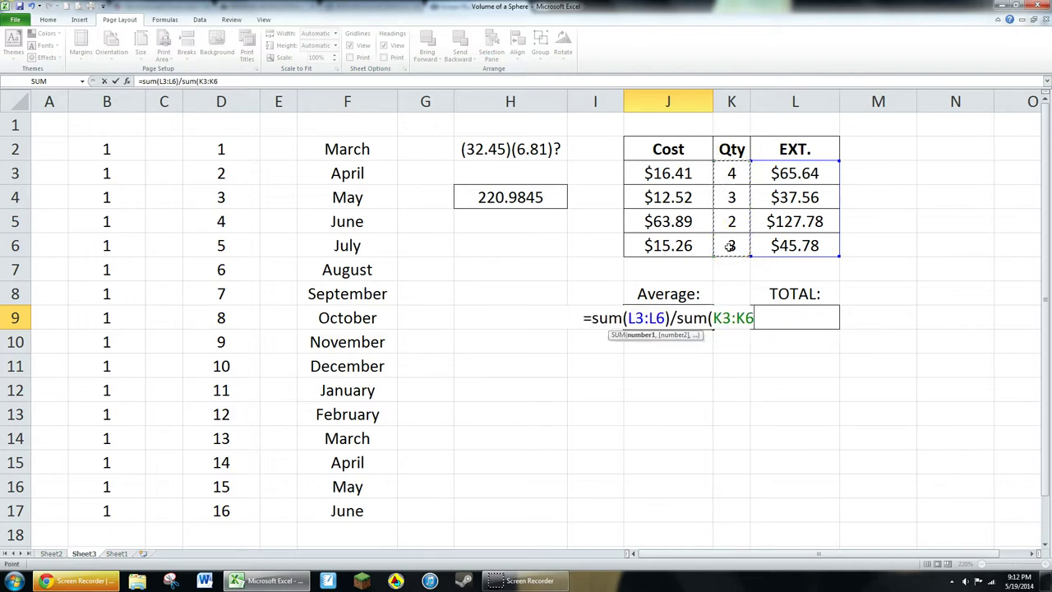
pyautogui.write(')')
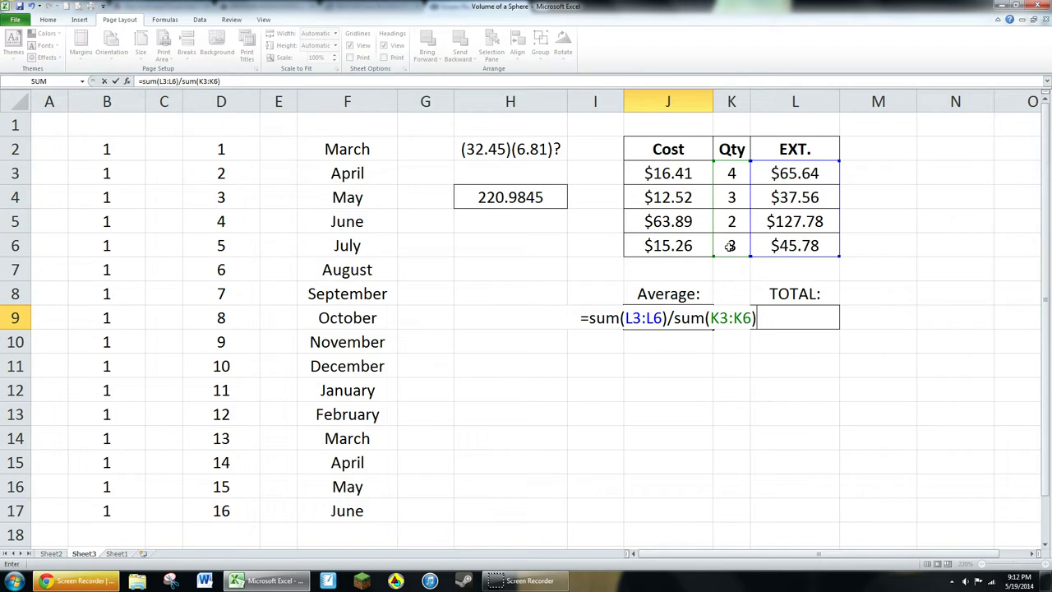
pyautogui.press('Return')
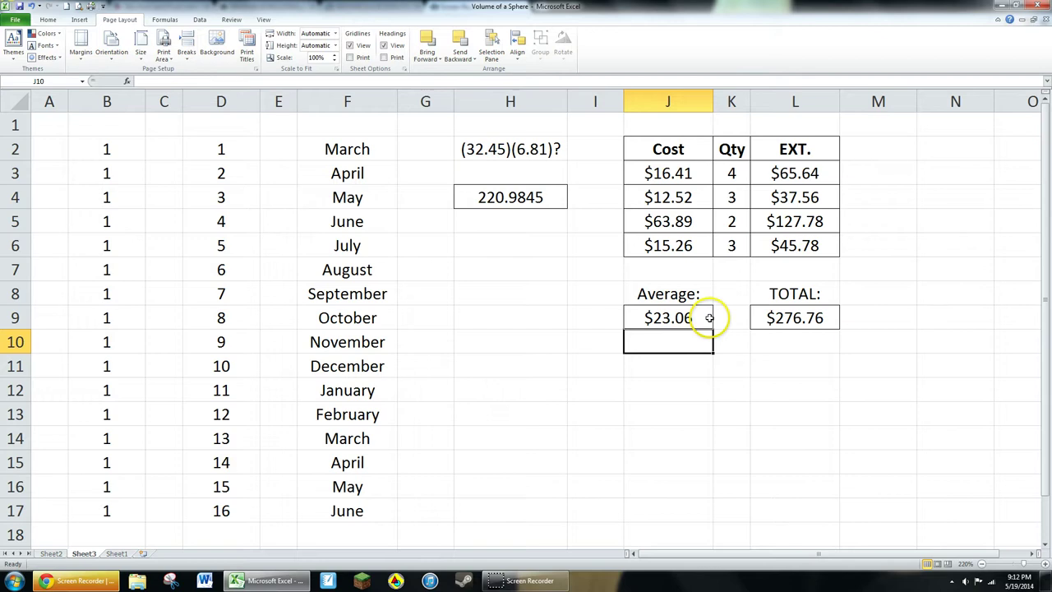
pyautogui.hotkey('ctrl', 'pagedown')
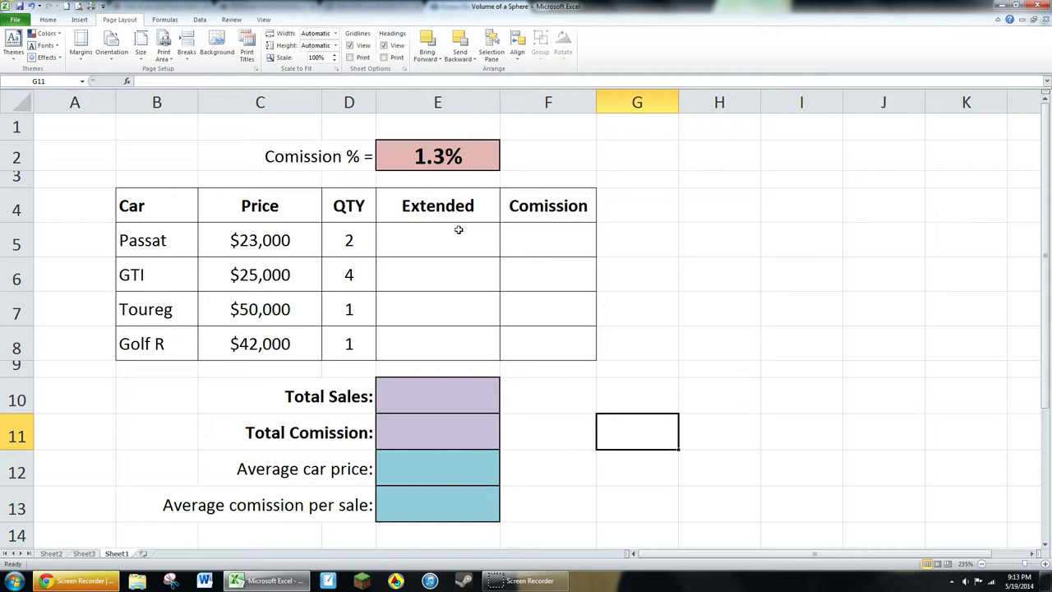
# Enter =C5*D5 in E5 and fill it down to E8 for the Extended values.
pyautogui.click(452, 240)
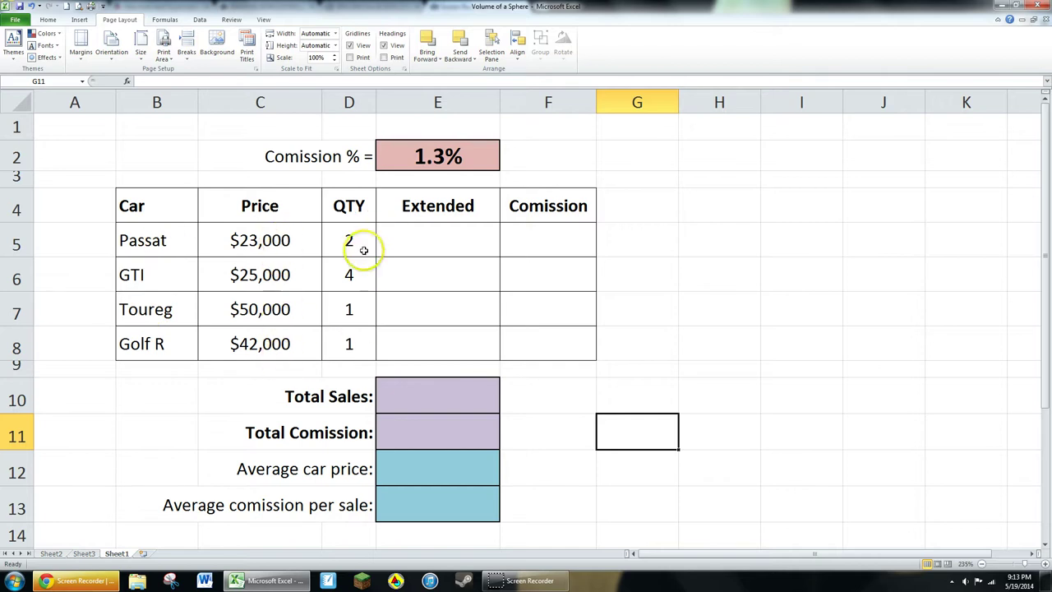
pyautogui.click(433, 244)
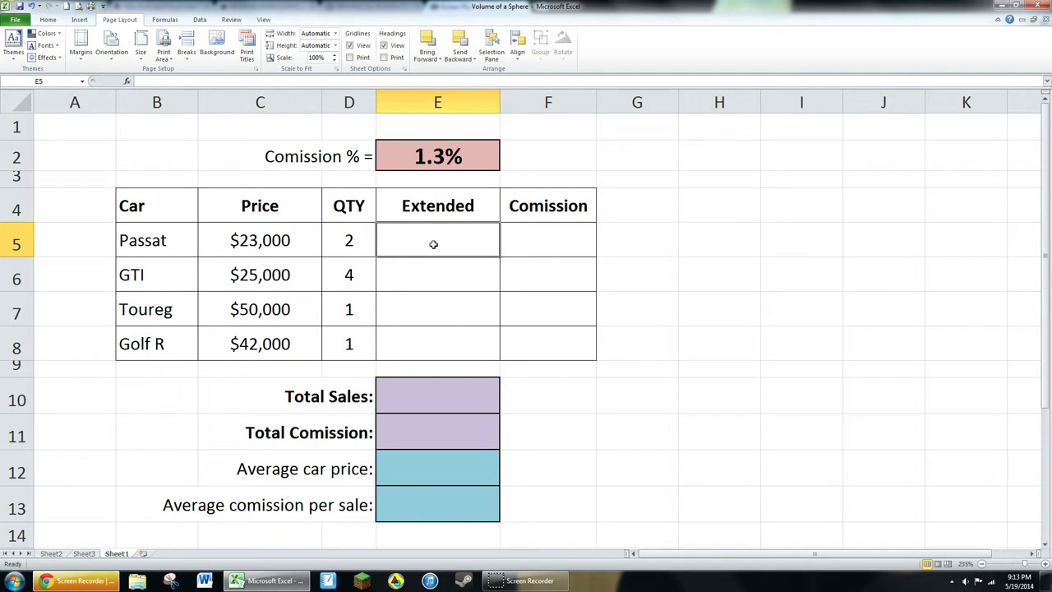
pyautogui.write('=')
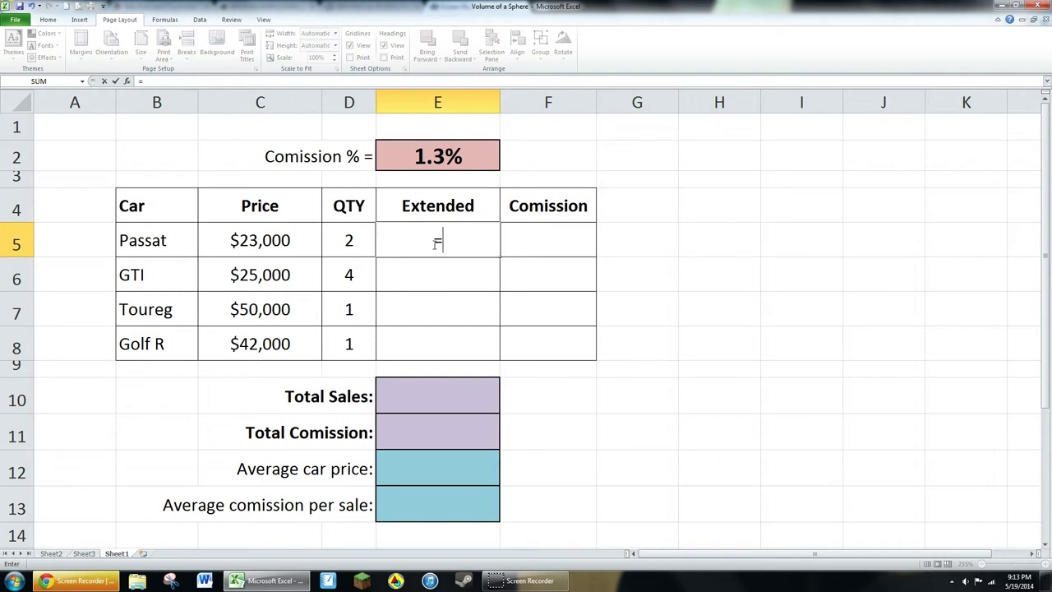
pyautogui.click(286, 239)
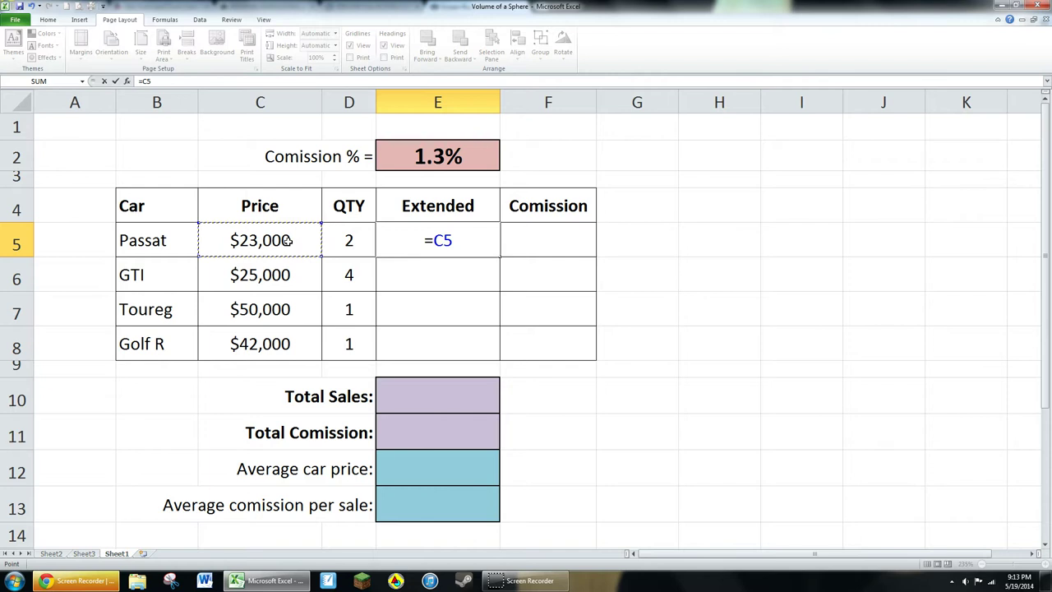
pyautogui.write('*')
pyautogui.click(343, 237)
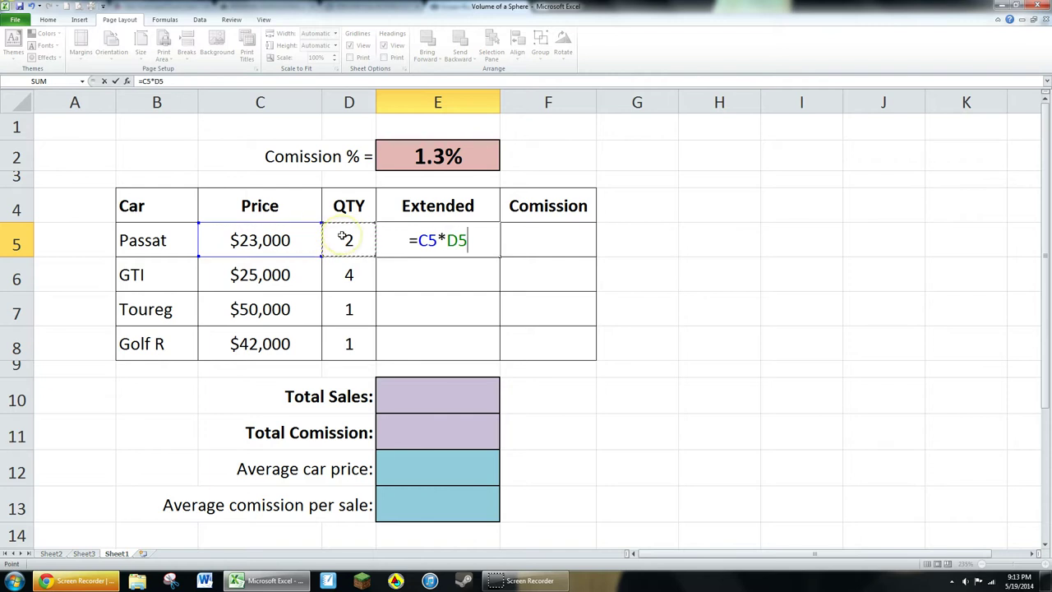
pyautogui.press('Return')
pyautogui.click(440, 246)
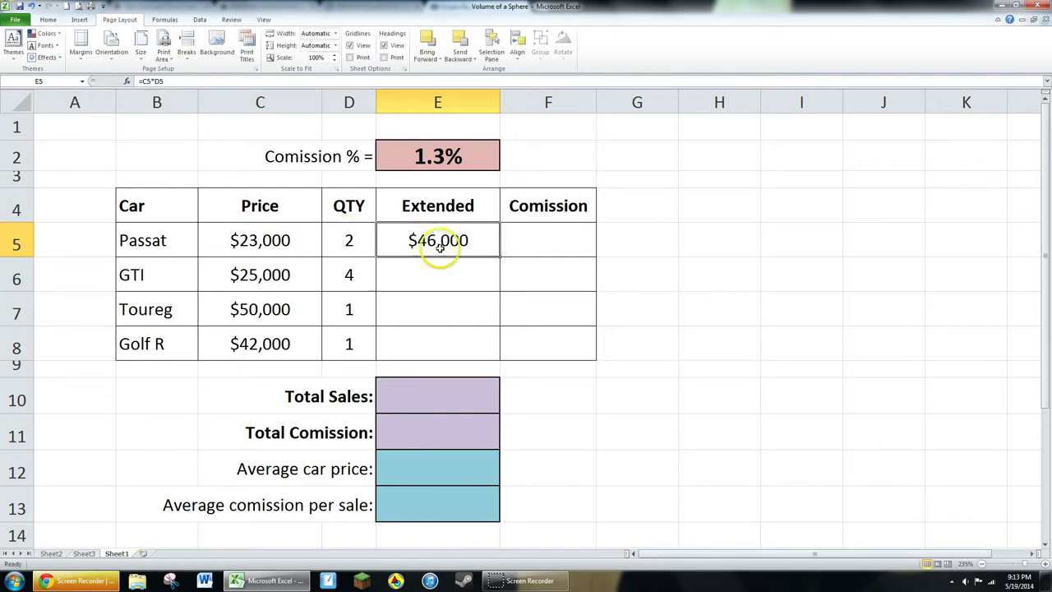
pyautogui.moveTo(499, 256); pyautogui.dragTo(501, 348)
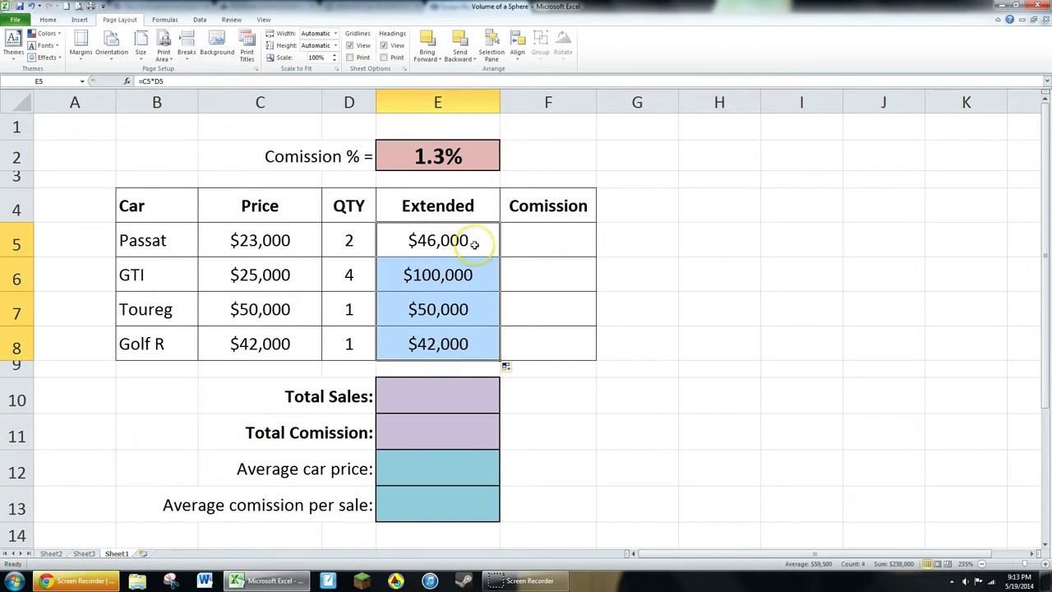
# Enter =E2*E5 in the Passat's Commission cell F5, giving $598.
pyautogui.click(466, 282)
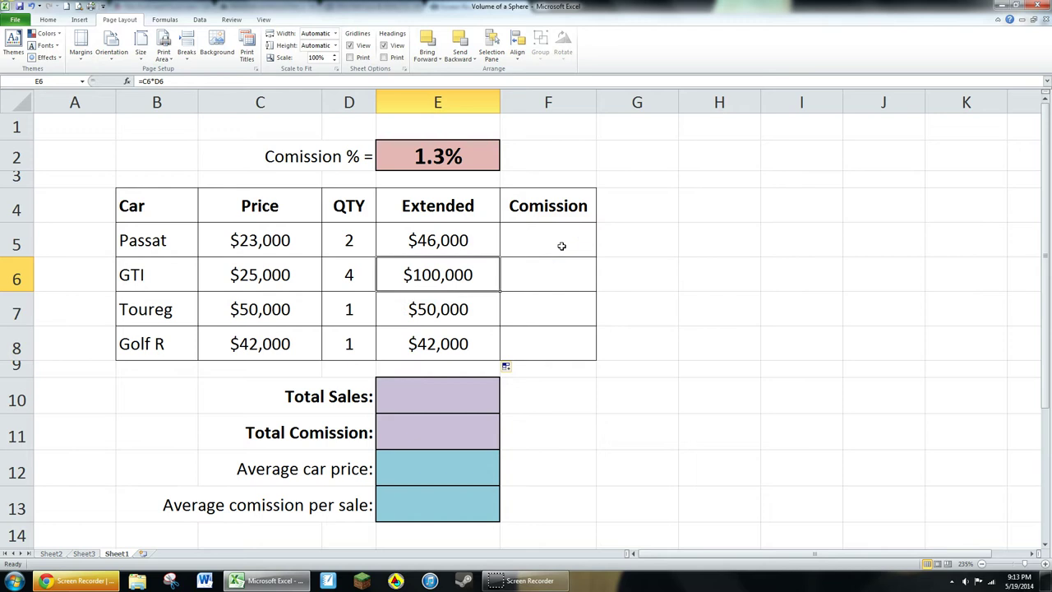
pyautogui.click(562, 245)
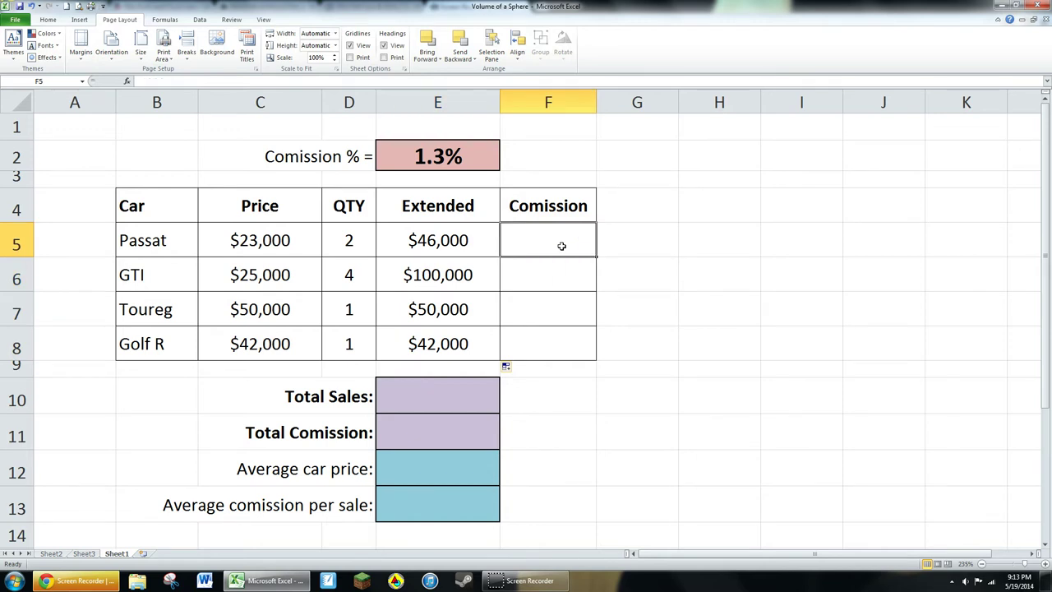
pyautogui.write('=')
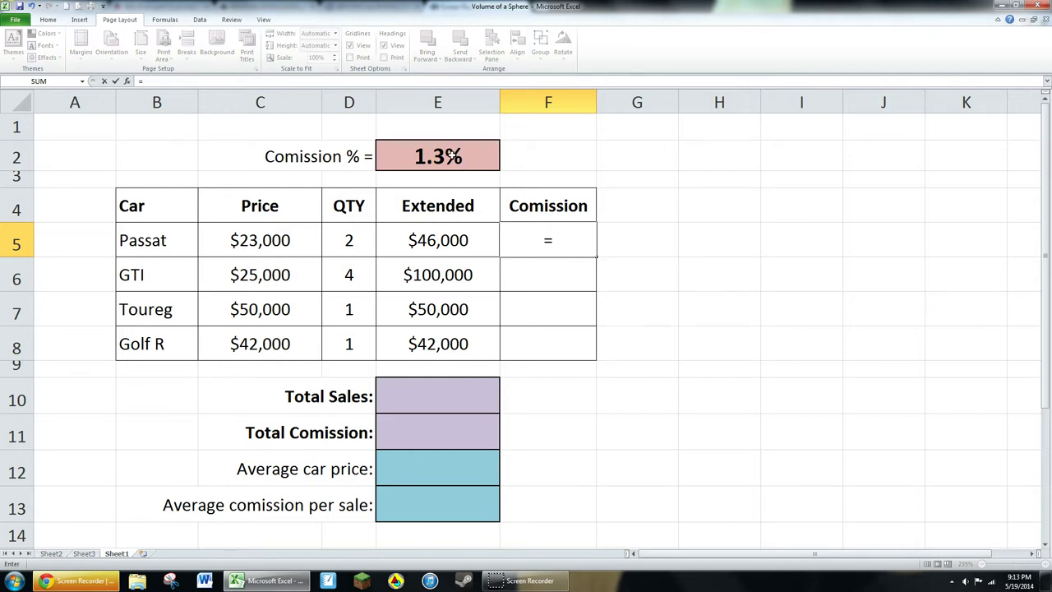
pyautogui.click(451, 156)
pyautogui.write('*')
pyautogui.click(437, 240)
pyautogui.press('Return')
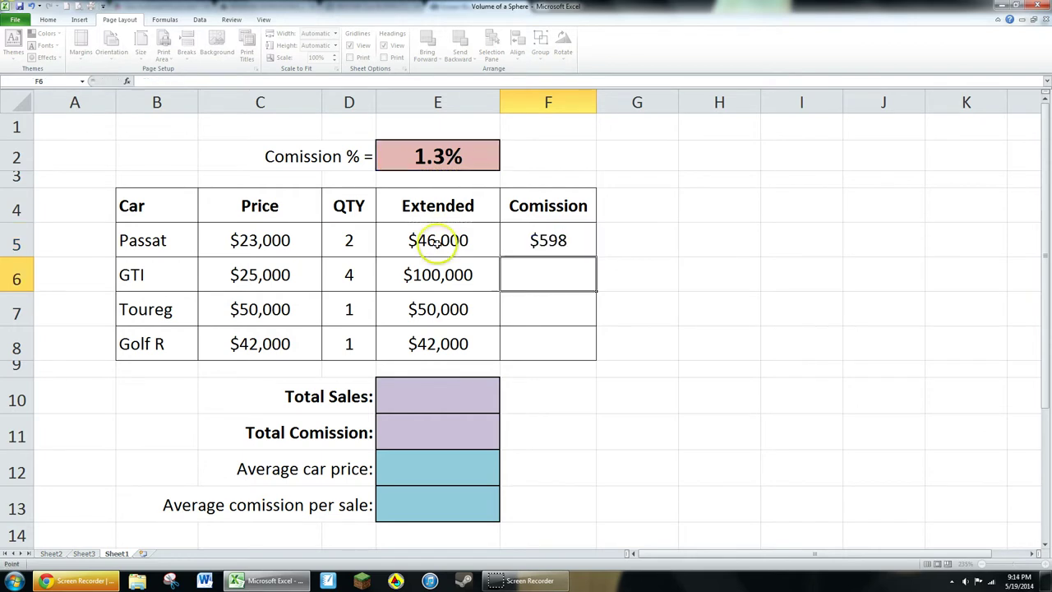
pyautogui.click(546, 243)
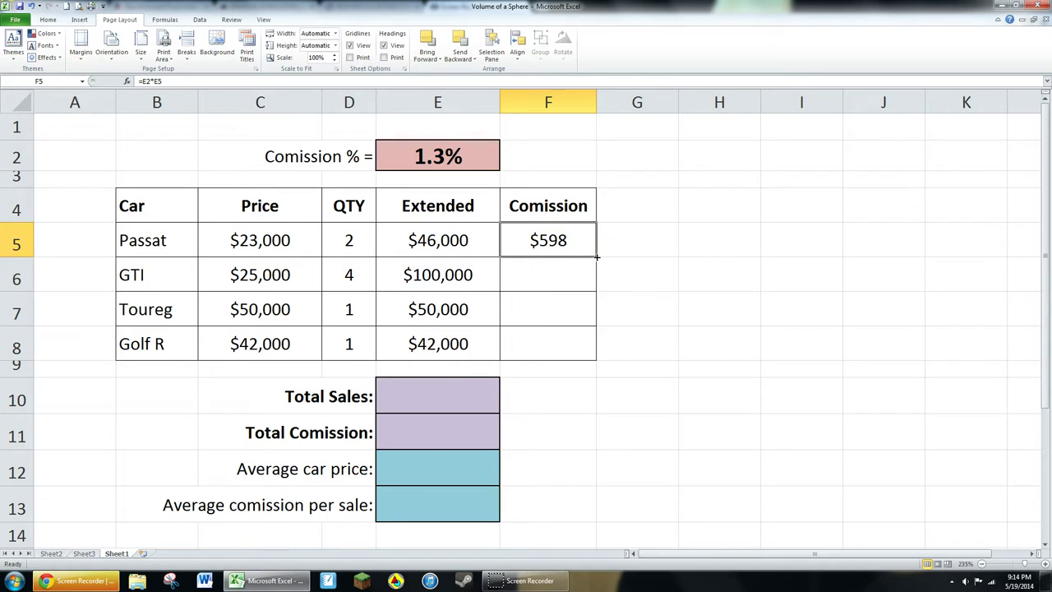
# Fill F5's commission formula down to F8, which shows $0, #VALUE! and ########.
pyautogui.moveTo(597, 257); pyautogui.dragTo(589, 351)
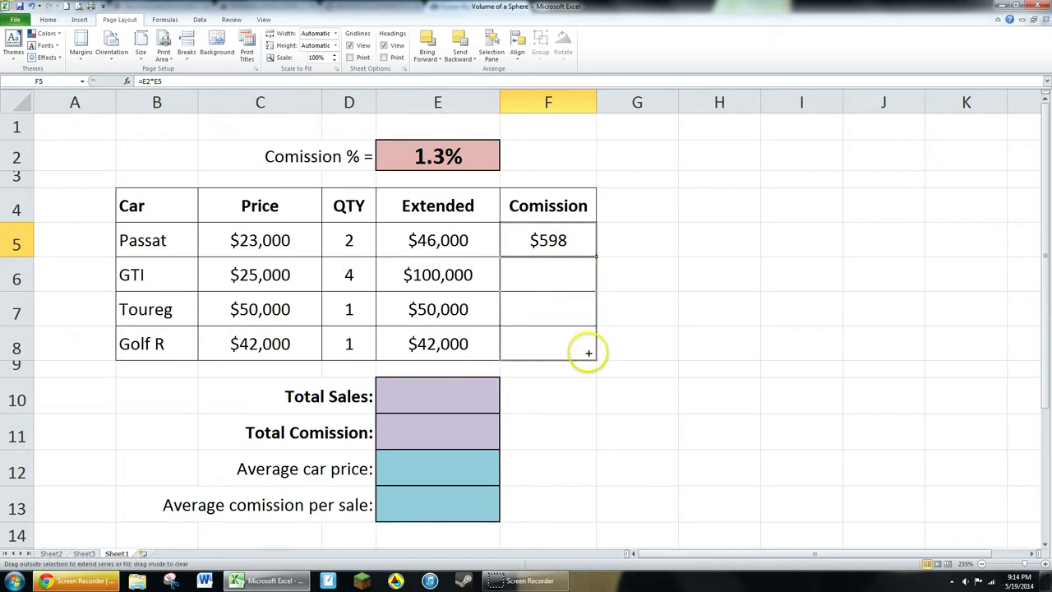
pyautogui.moveTo(548, 344)
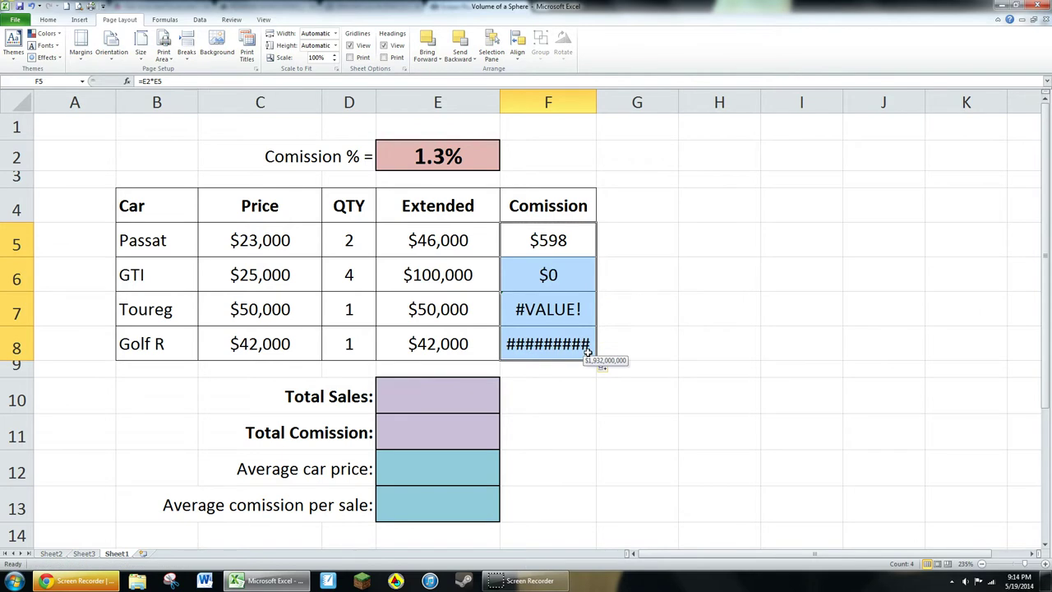
pyautogui.moveTo(587, 352); pyautogui.dragTo(588, 353)
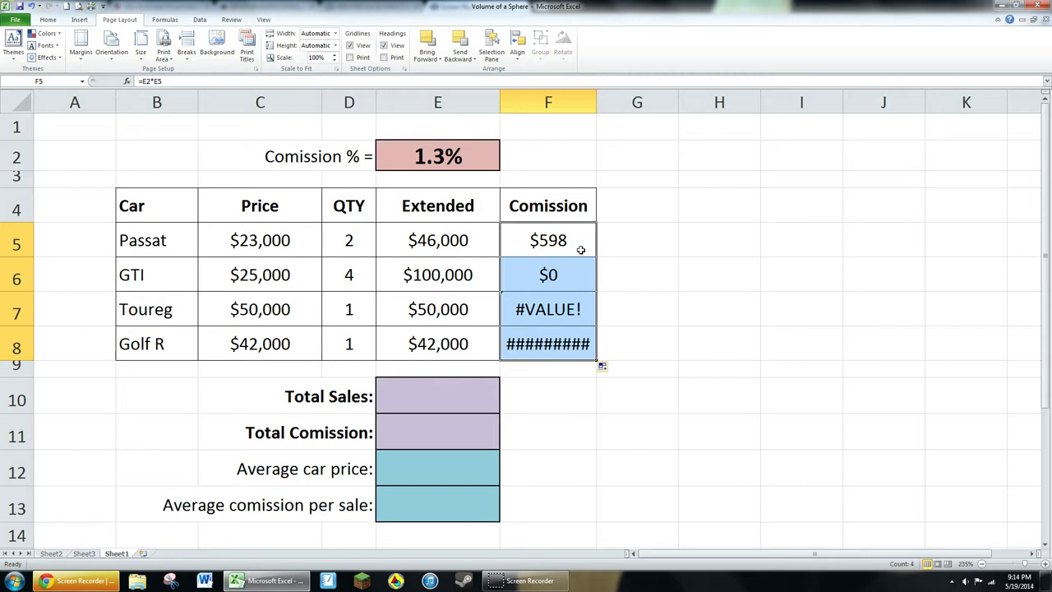
pyautogui.click(569, 279)
pyautogui.click(559, 240)
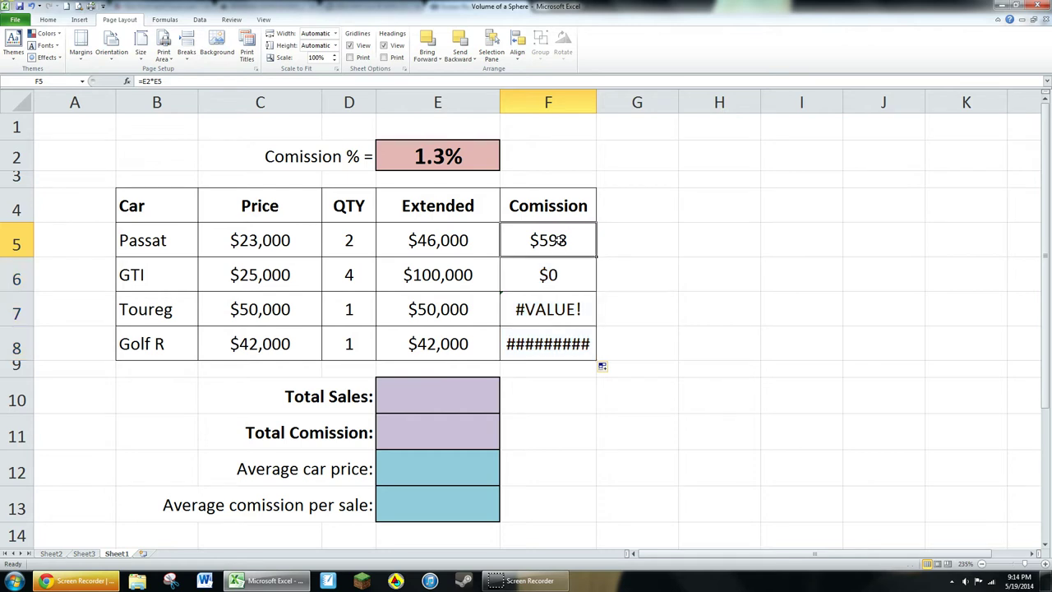
pyautogui.doubleClick(548, 274)
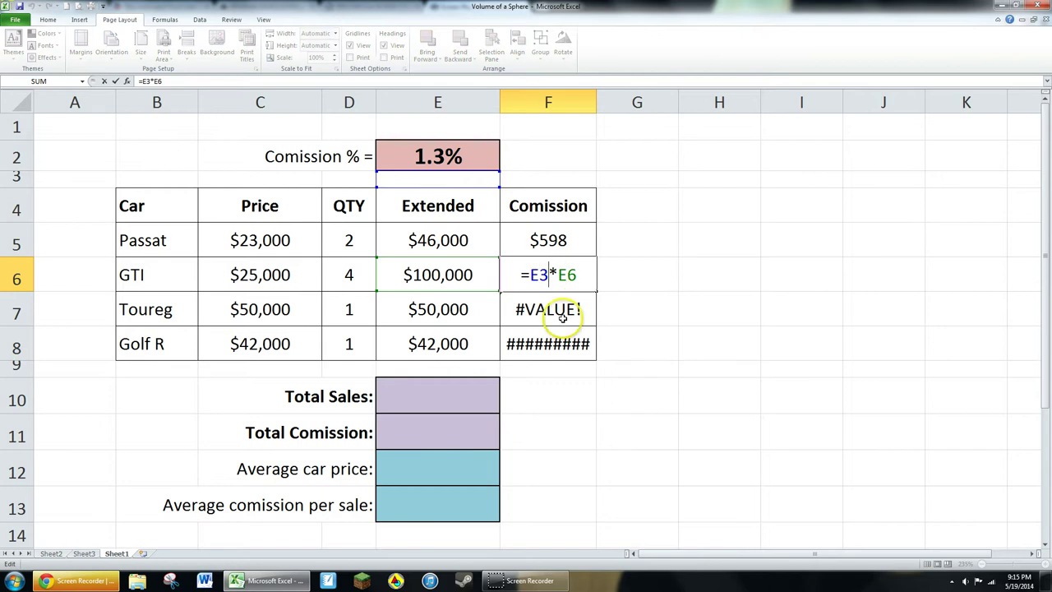
pyautogui.doubleClick(551, 270)
pyautogui.click(545, 239)
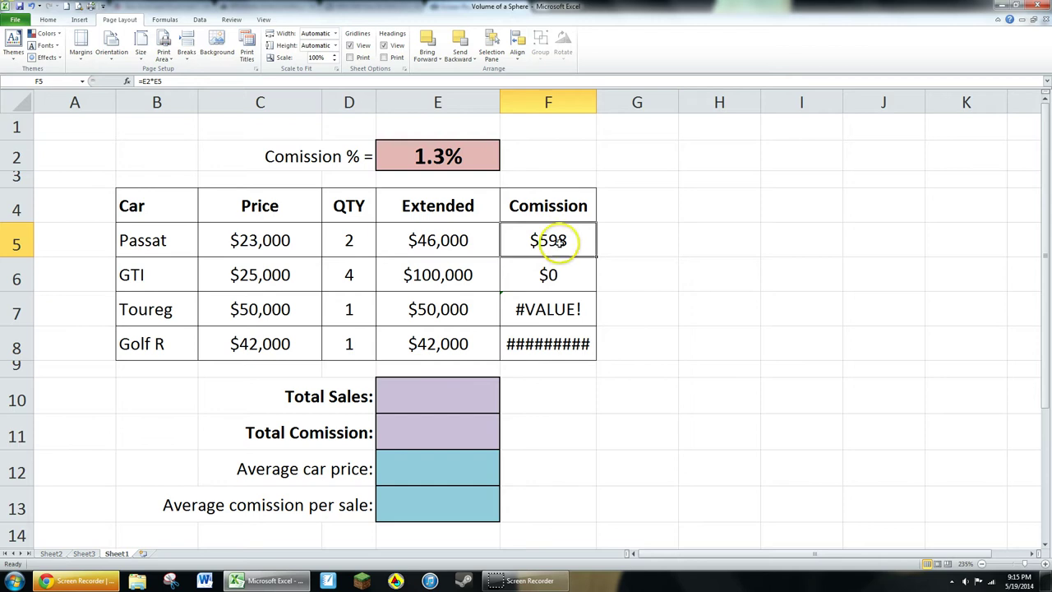
pyautogui.doubleClick(561, 245)
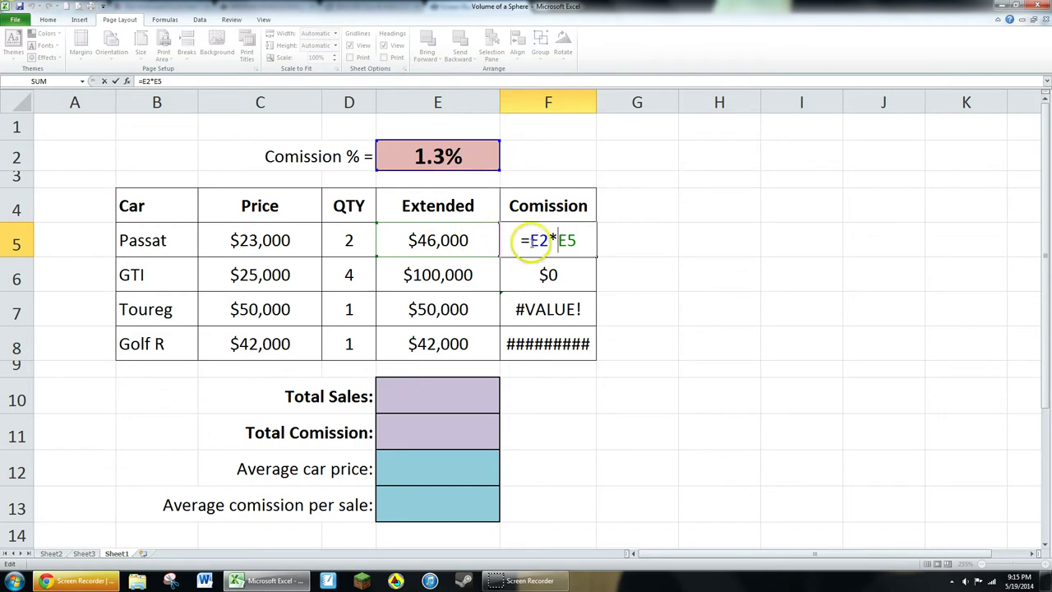
pyautogui.click(552, 274)
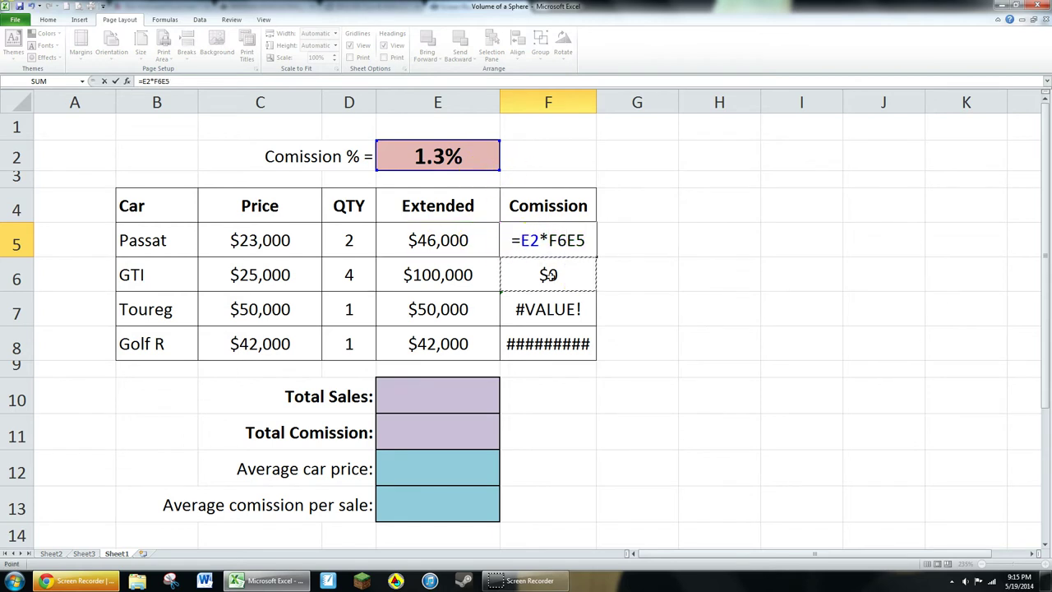
pyautogui.press('Escape')
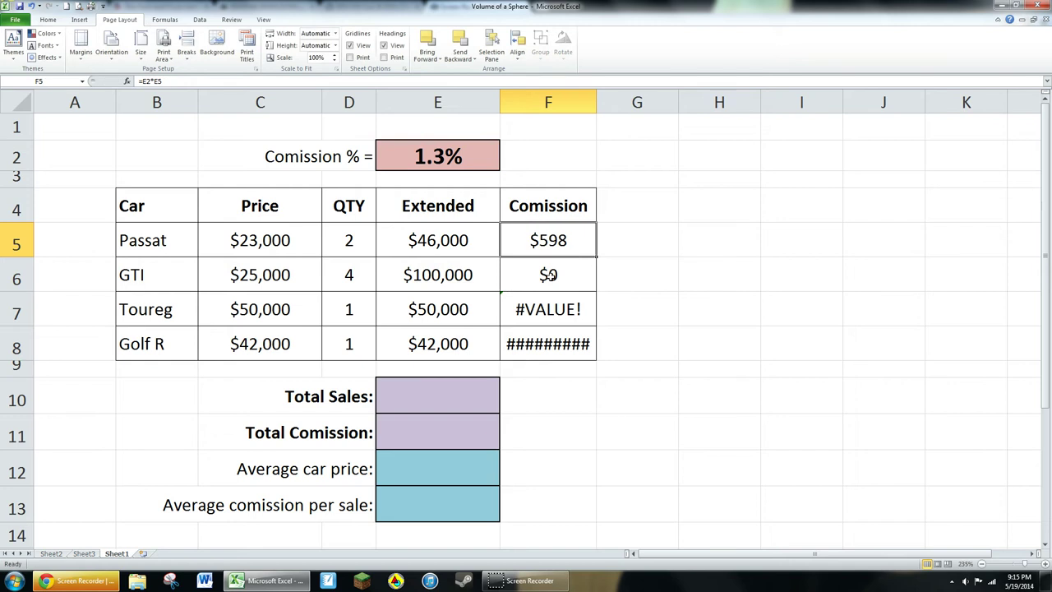
pyautogui.doubleClick(549, 277)
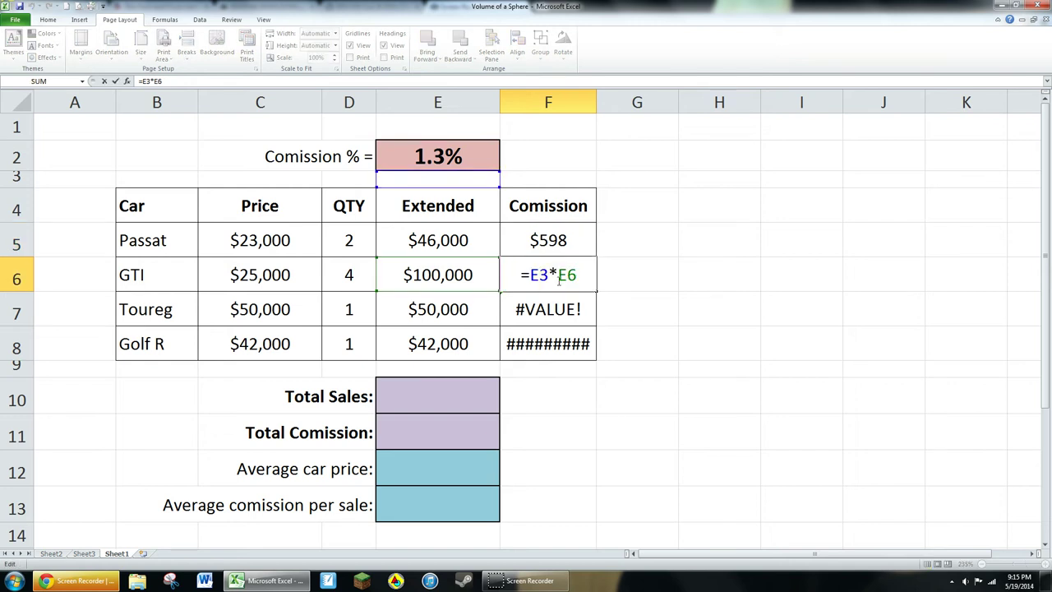
pyautogui.click(555, 277)
pyautogui.press('Return')
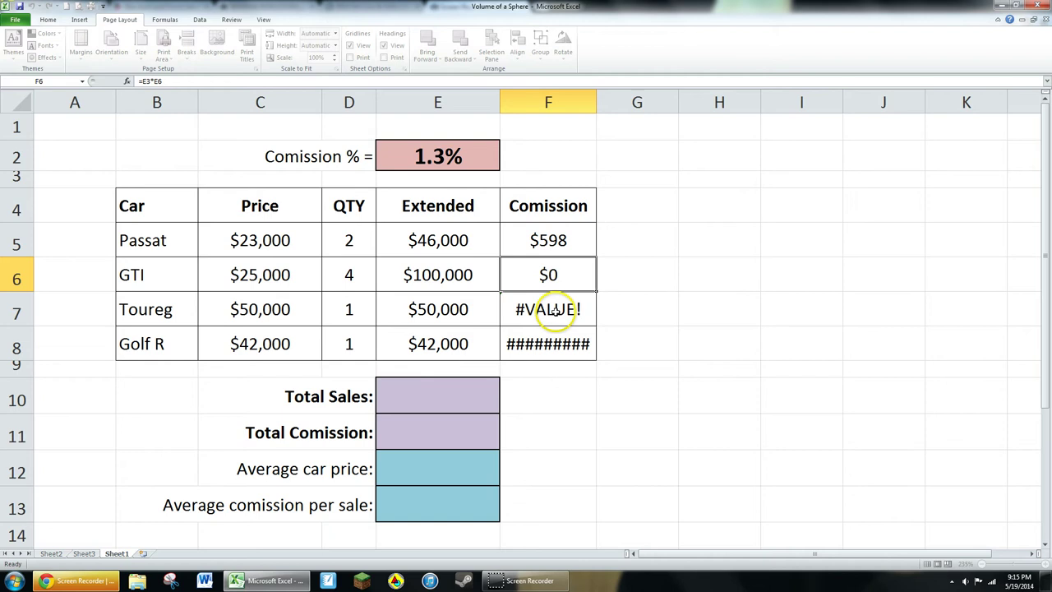
pyautogui.doubleClick(549, 312)
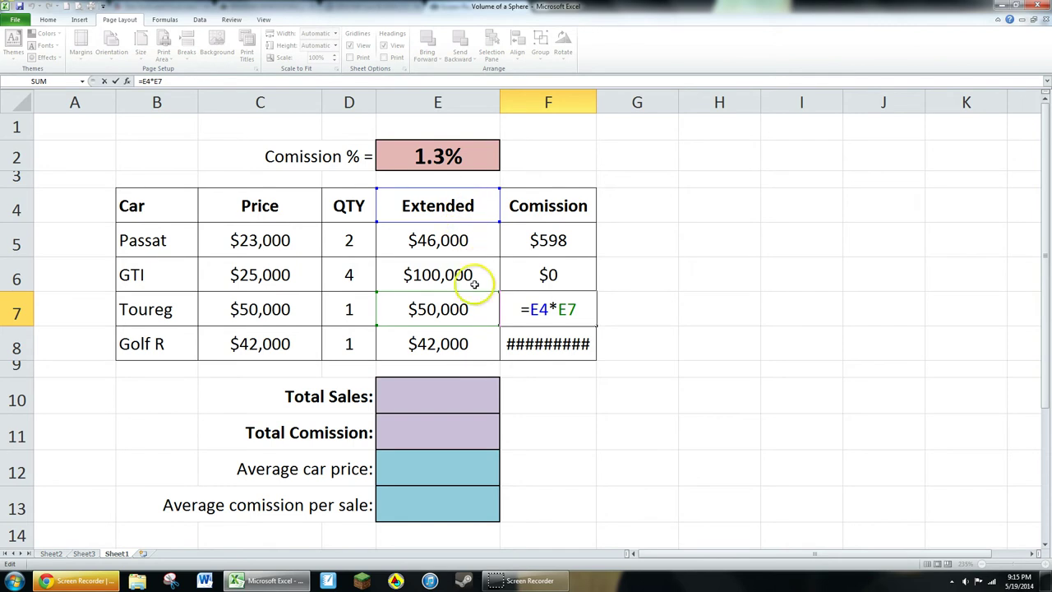
pyautogui.hotkey('ctrl', 'Return')
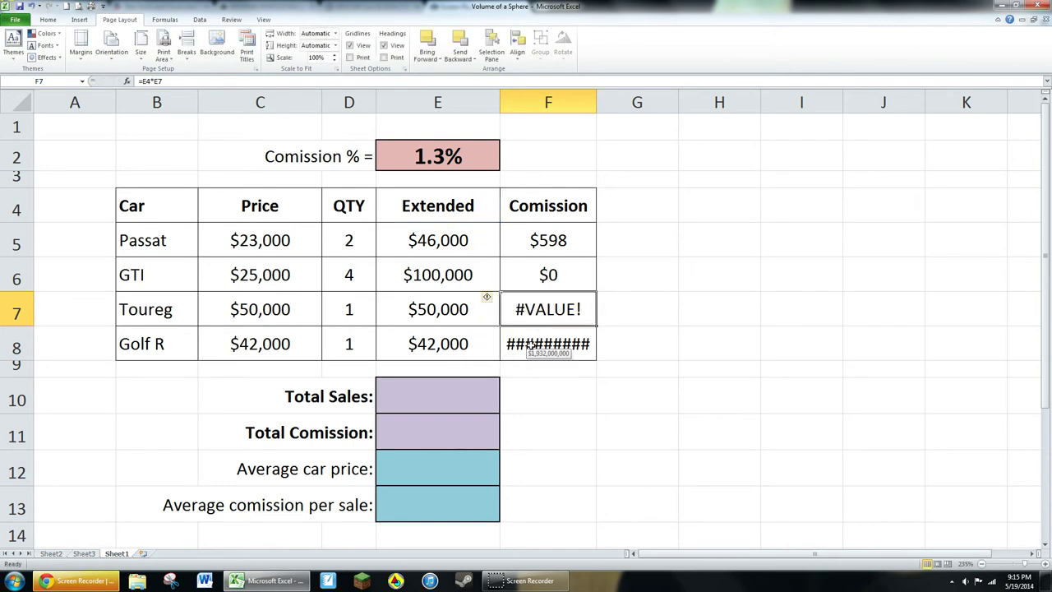
pyautogui.doubleClick(530, 345)
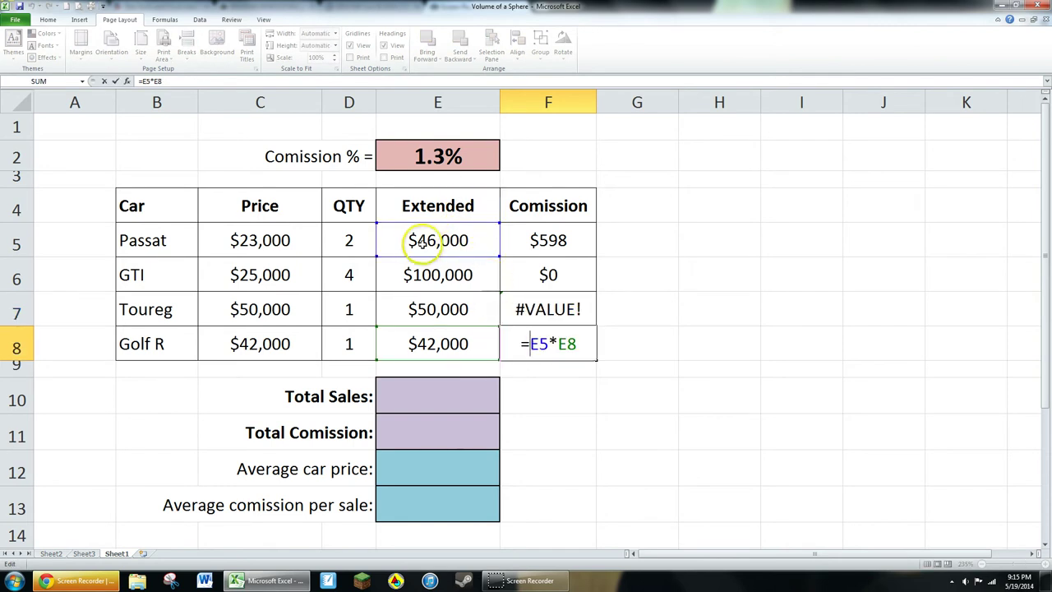
pyautogui.click(465, 240)
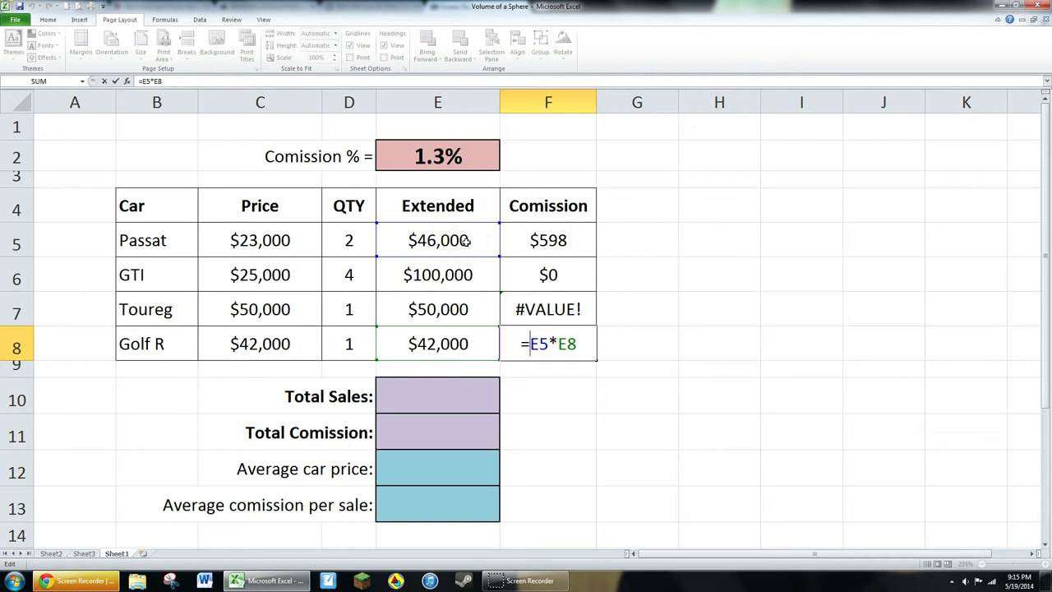
pyautogui.click(565, 359)
pyautogui.press('Return')
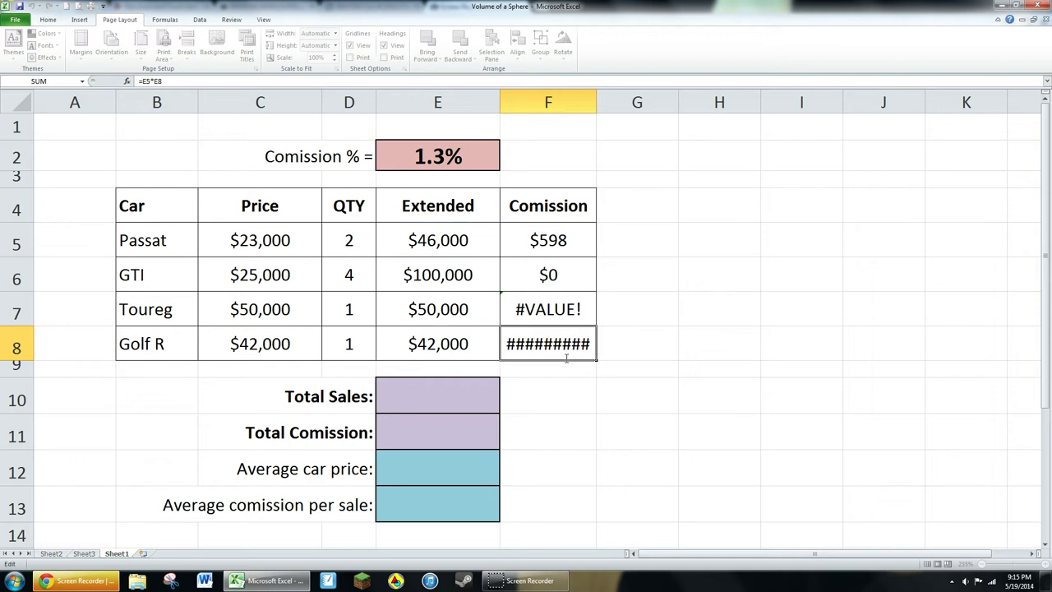
pyautogui.click(562, 239)
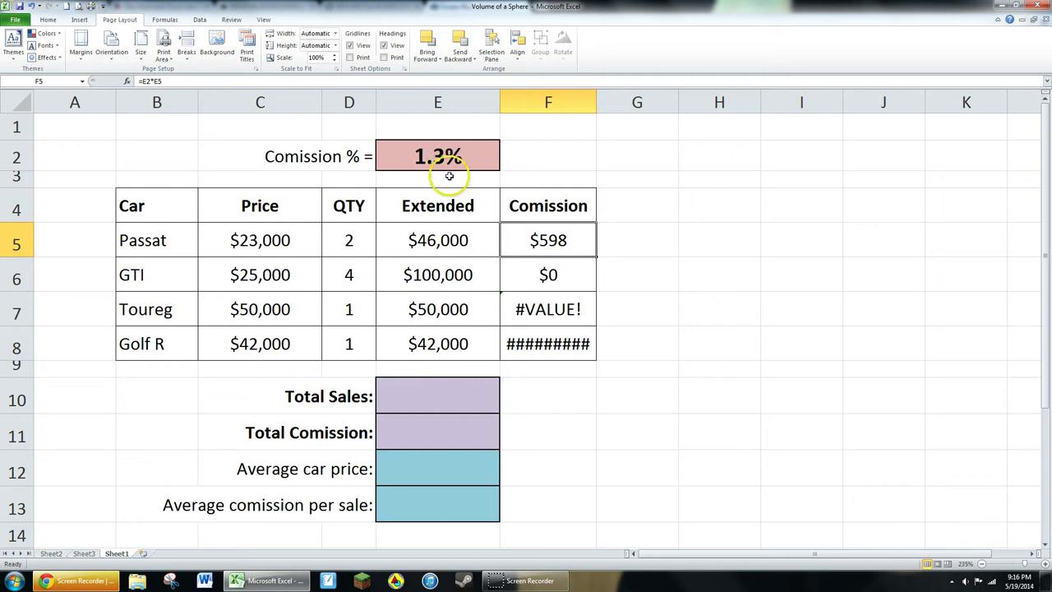
# Change the Passat formula to =$E$2*E5 and fill it down to F8.
pyautogui.doubleClick(549, 240)
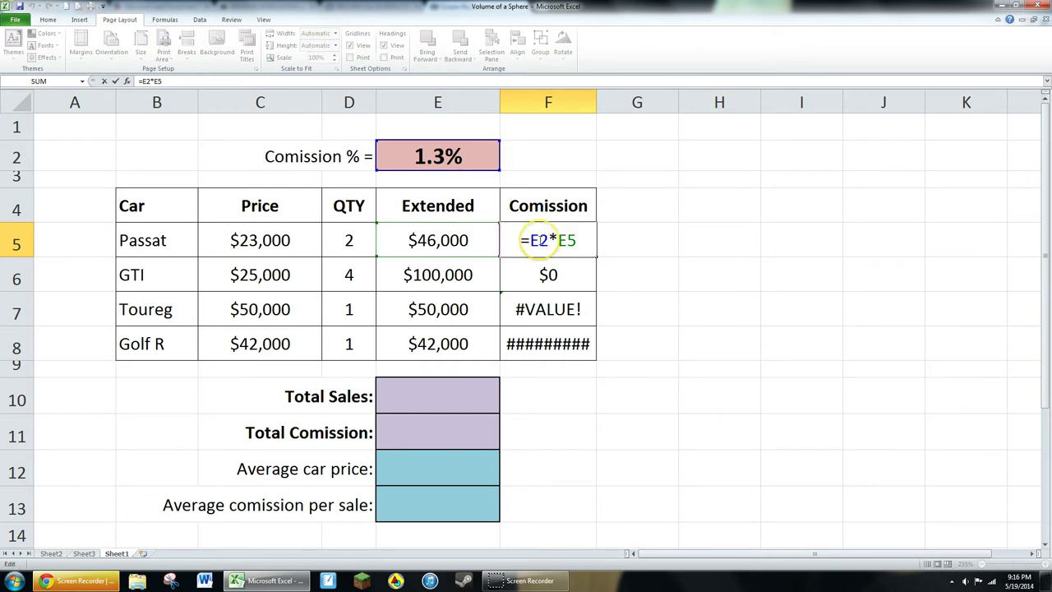
pyautogui.press('Left')
pyautogui.press('F4')
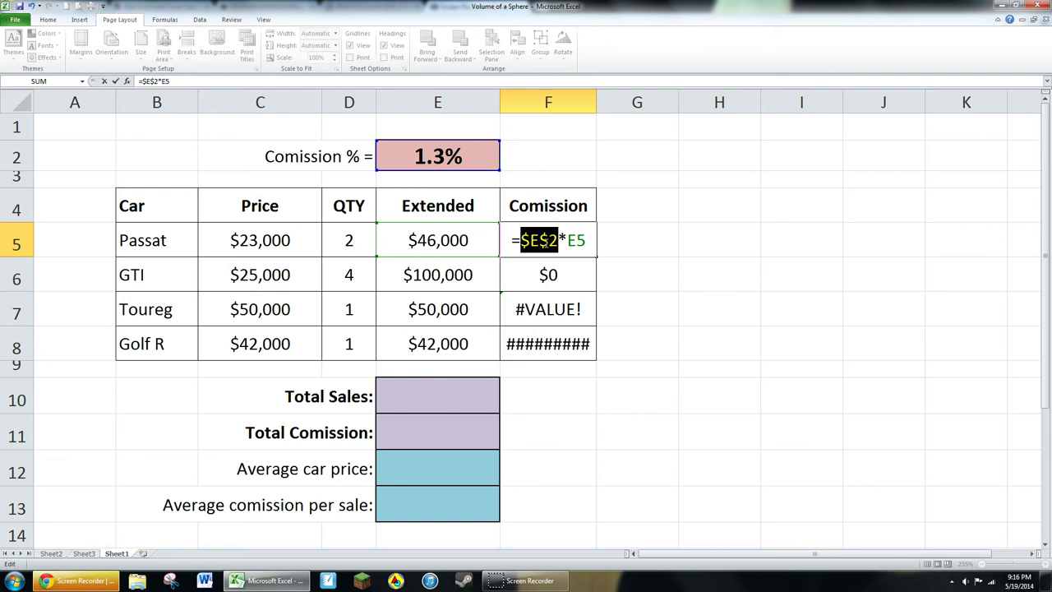
pyautogui.press('Return')
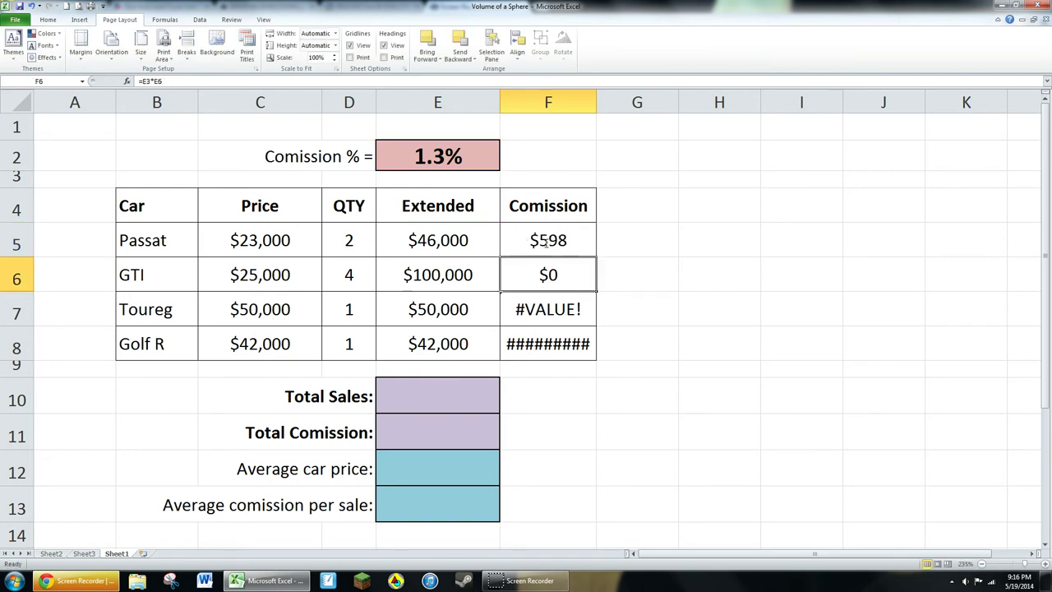
pyautogui.click(546, 245)
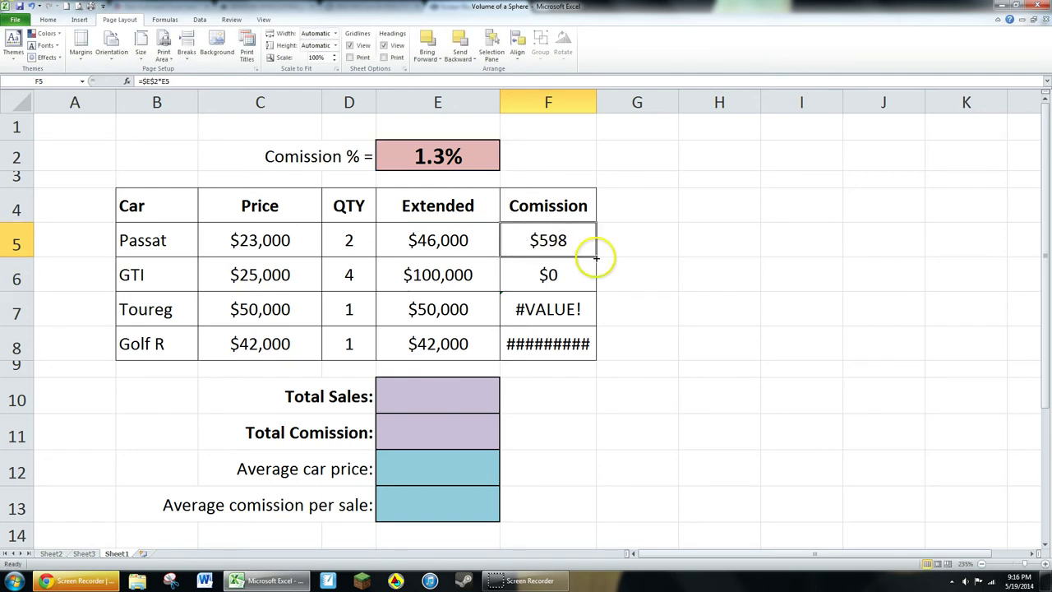
pyautogui.moveTo(596, 257); pyautogui.dragTo(587, 347)
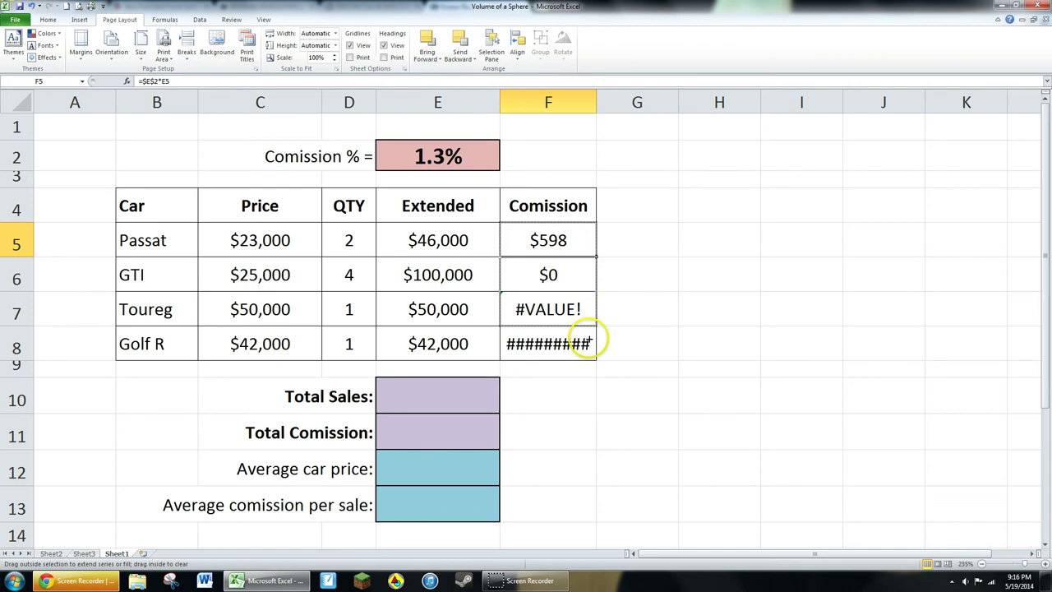
# Verify the GTI, Toureg and Golf R commission formulas now reference $E$2.
pyautogui.doubleClick(559, 274)
pyautogui.doubleClick(548, 311)
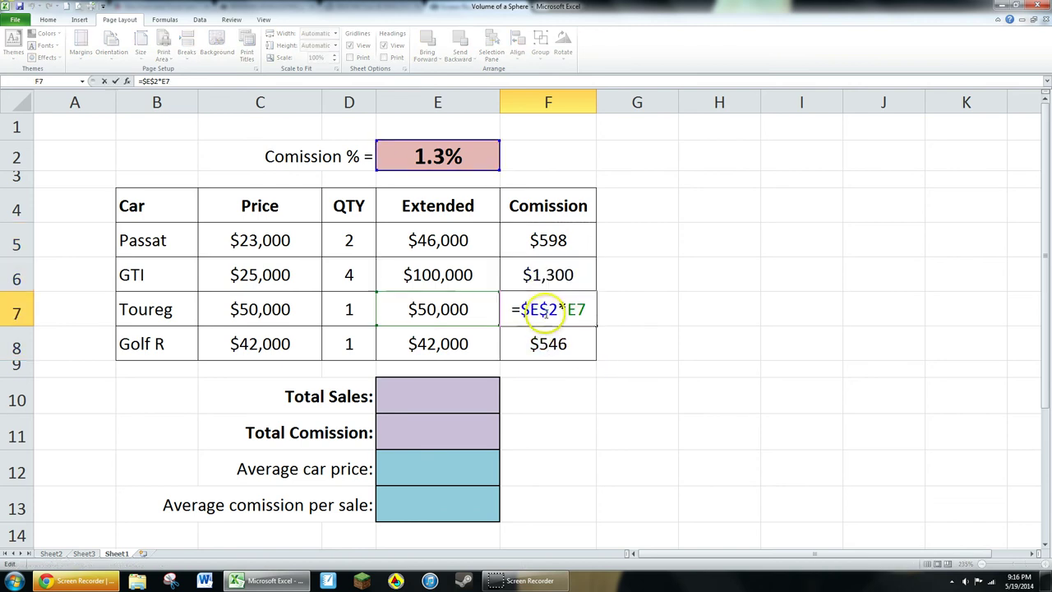
pyautogui.click(548, 343)
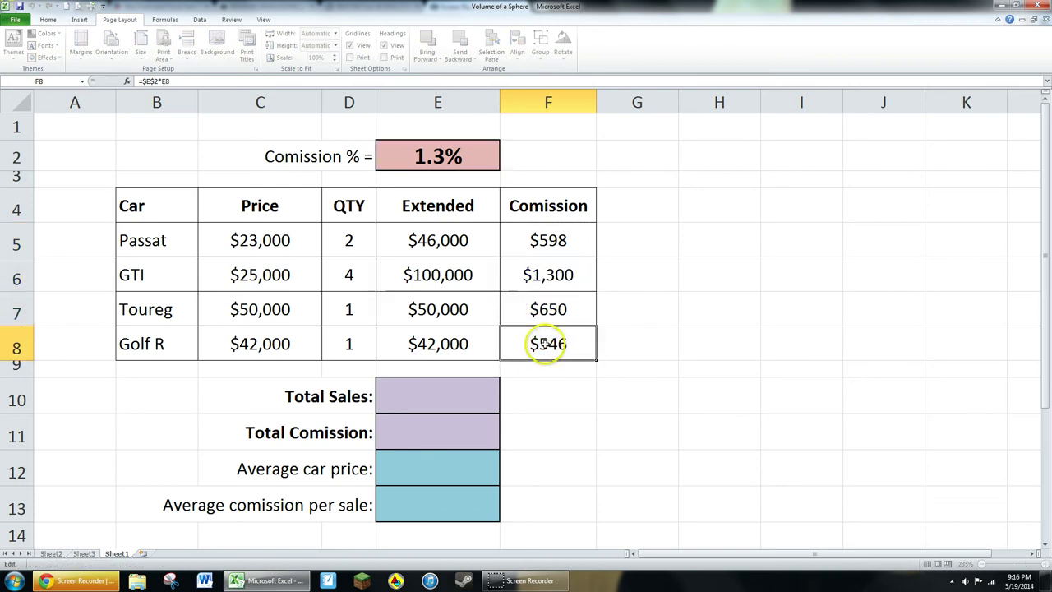
pyautogui.doubleClick(546, 345)
pyautogui.click(567, 388)
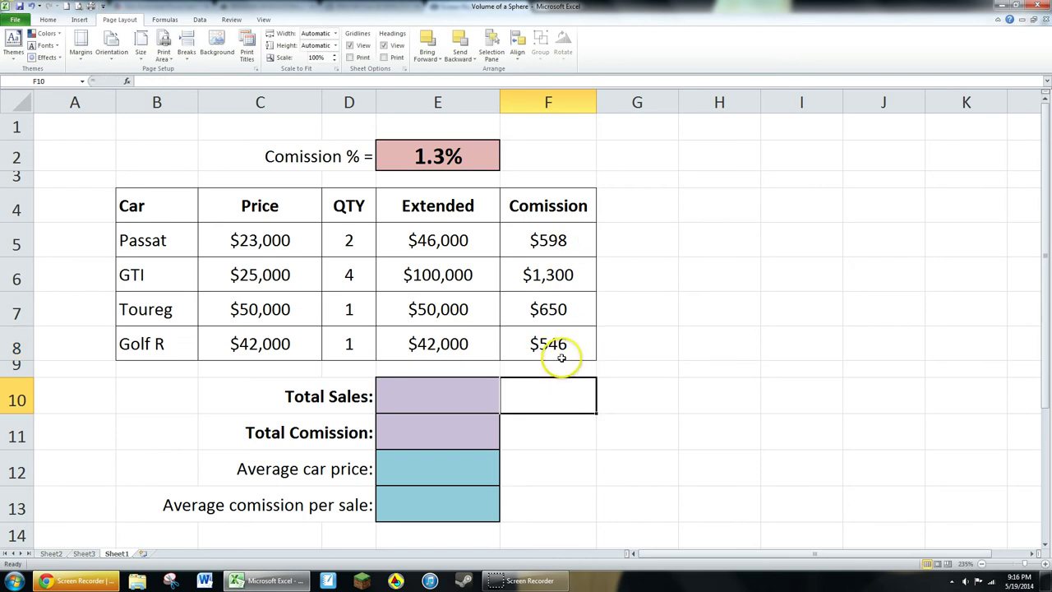
# Change the commission rate in E2 to 1.8%, so commissions become $828, $1,800, $900 and $756.
pyautogui.click(452, 162)
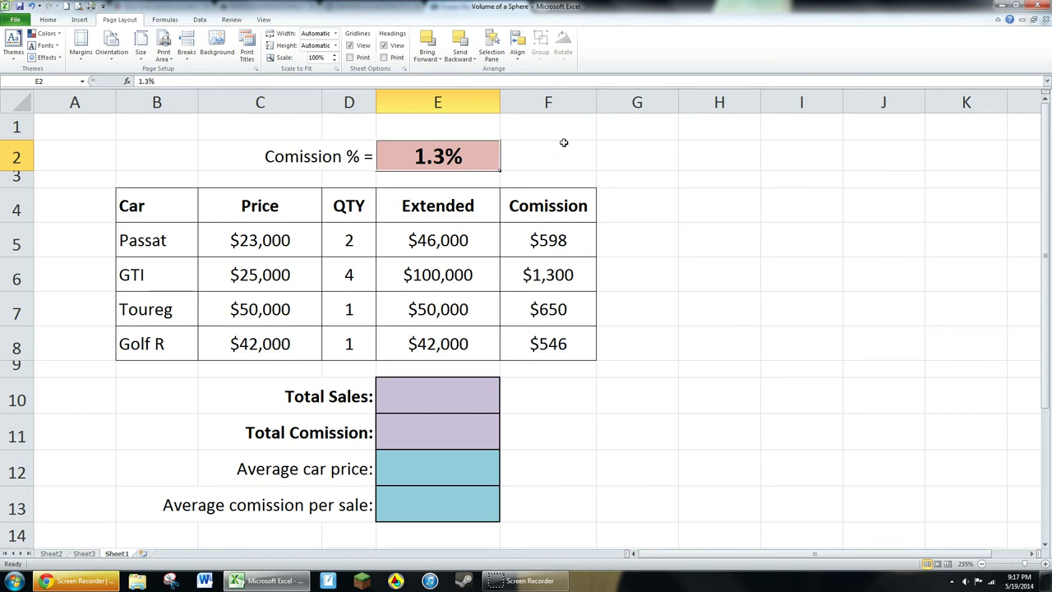
pyautogui.write('1.8')
pyautogui.press('Return')
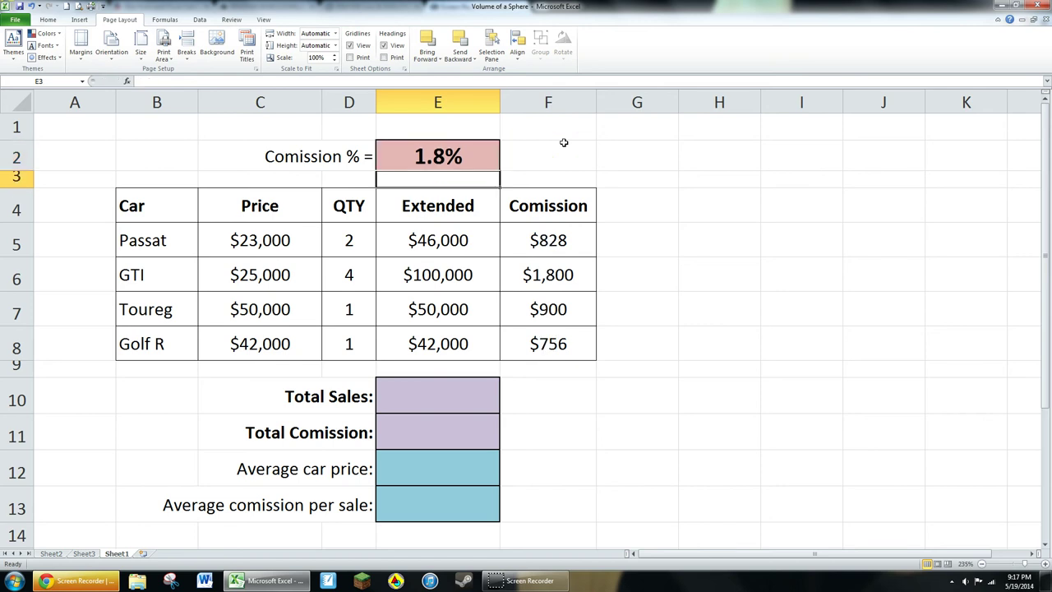
pyautogui.click(636, 204)
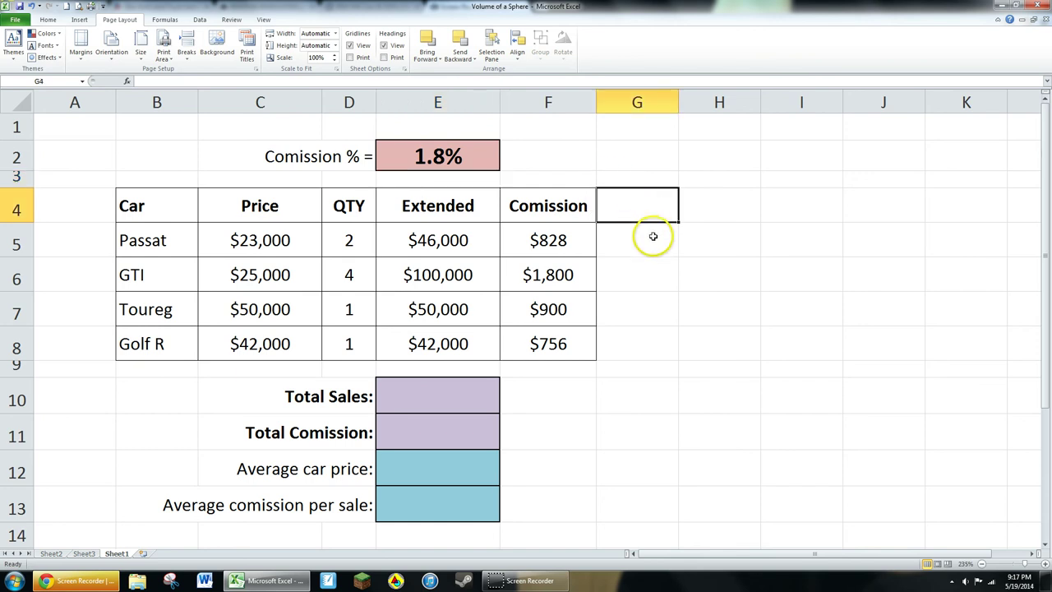
pyautogui.click(673, 334)
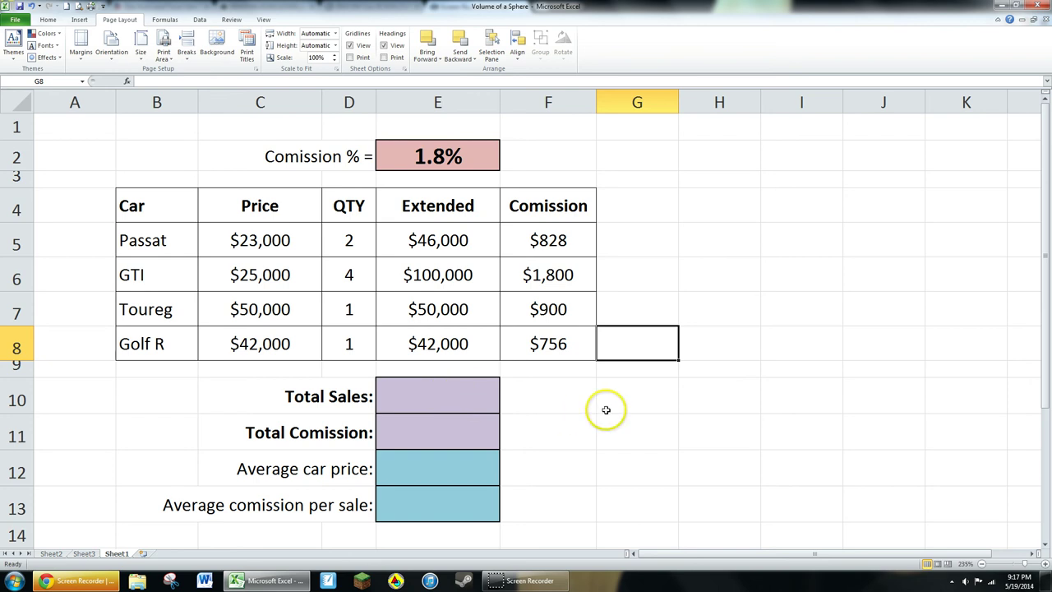
# Inspect the Passat commission formula referencing $E$2, leaving it unchanged.
pyautogui.doubleClick(550, 240)
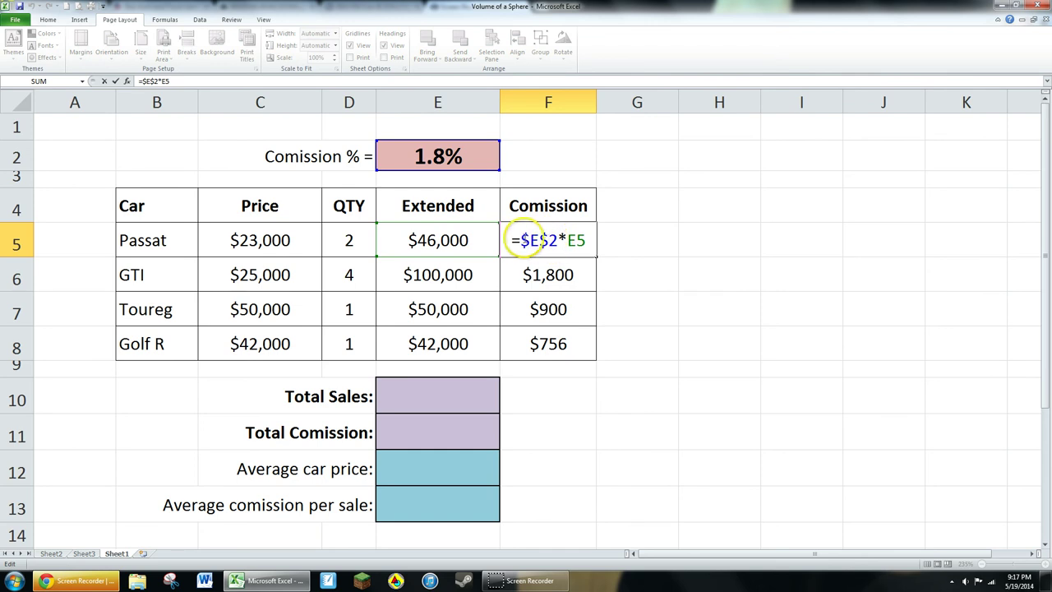
pyautogui.click(526, 240)
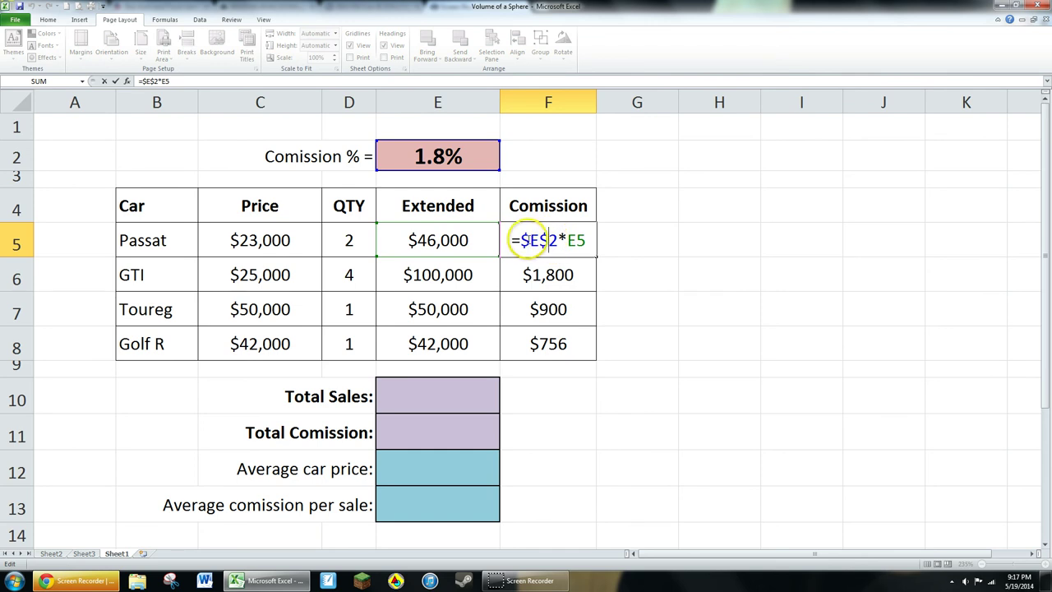
pyautogui.click(629, 250)
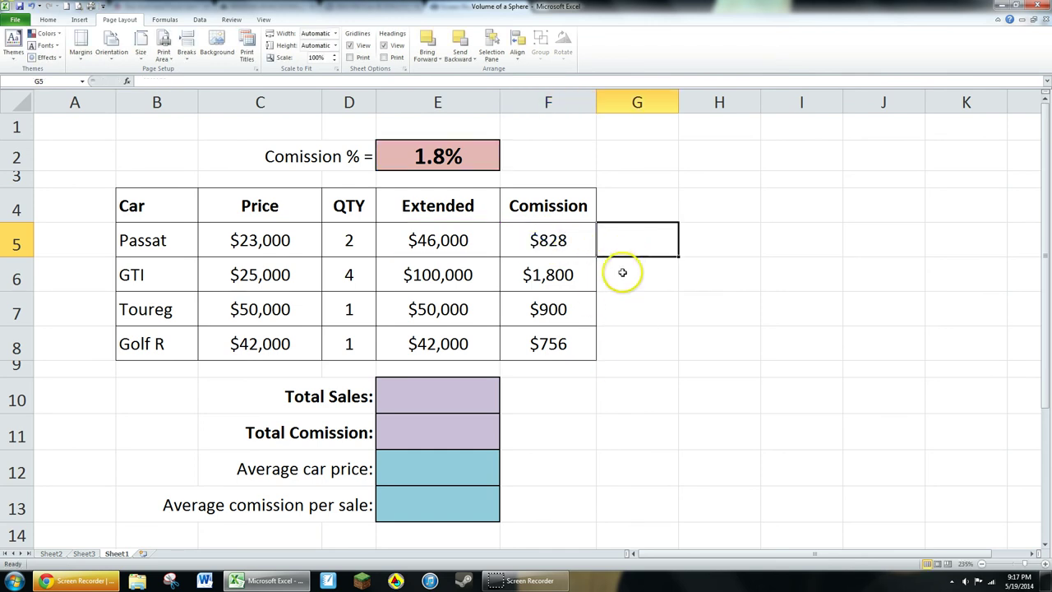
pyautogui.click(581, 242)
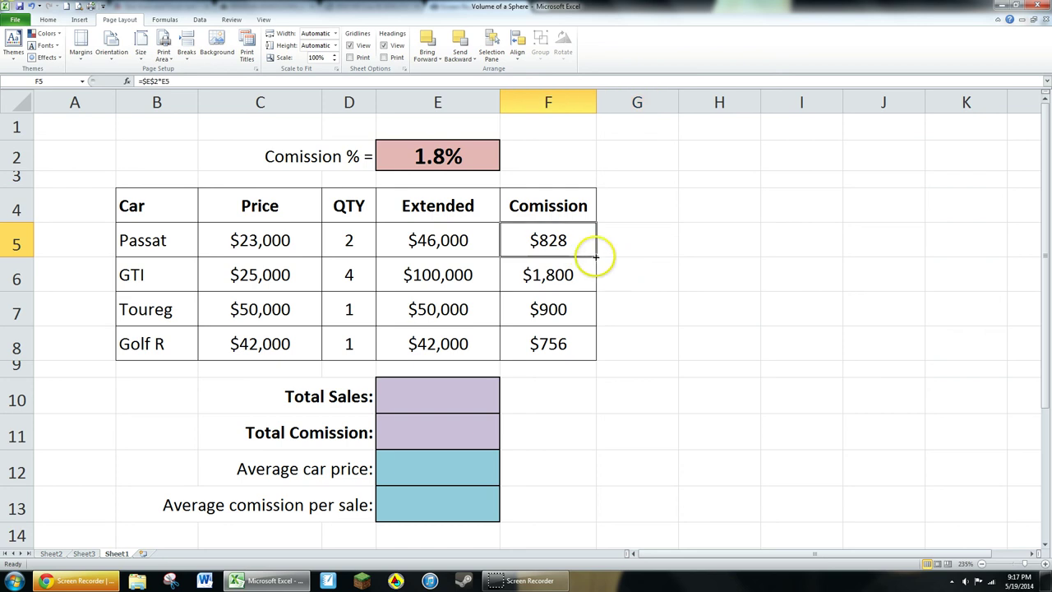
pyautogui.click(670, 279)
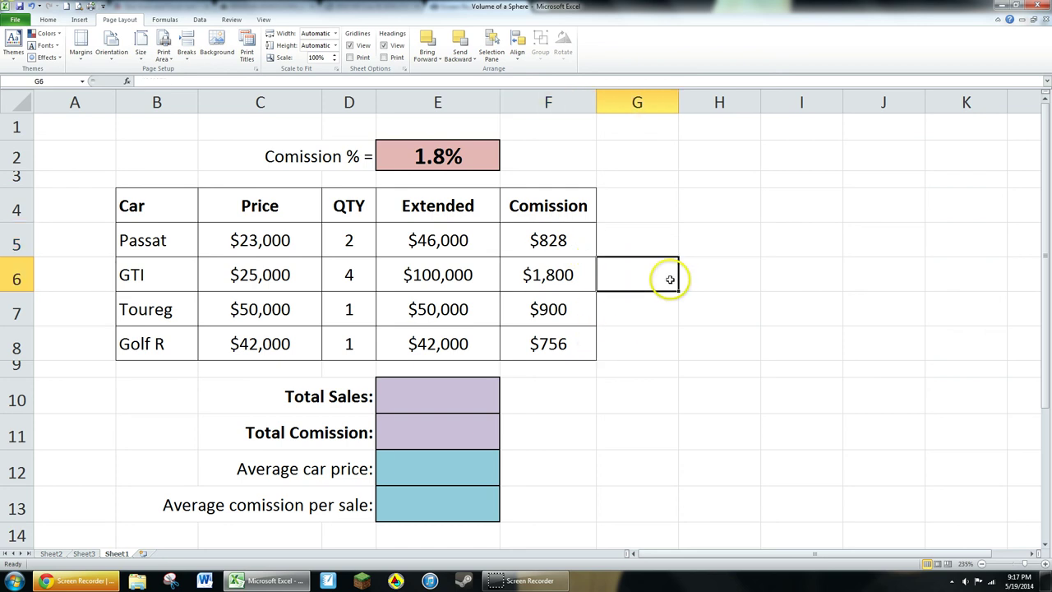
pyautogui.click(734, 274)
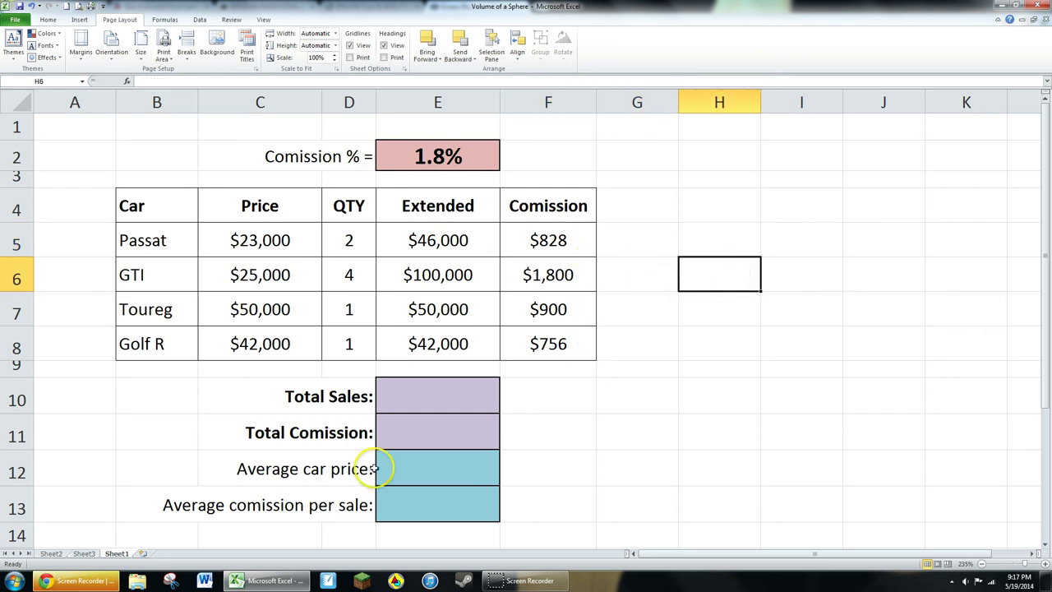
pyautogui.click(51, 554)
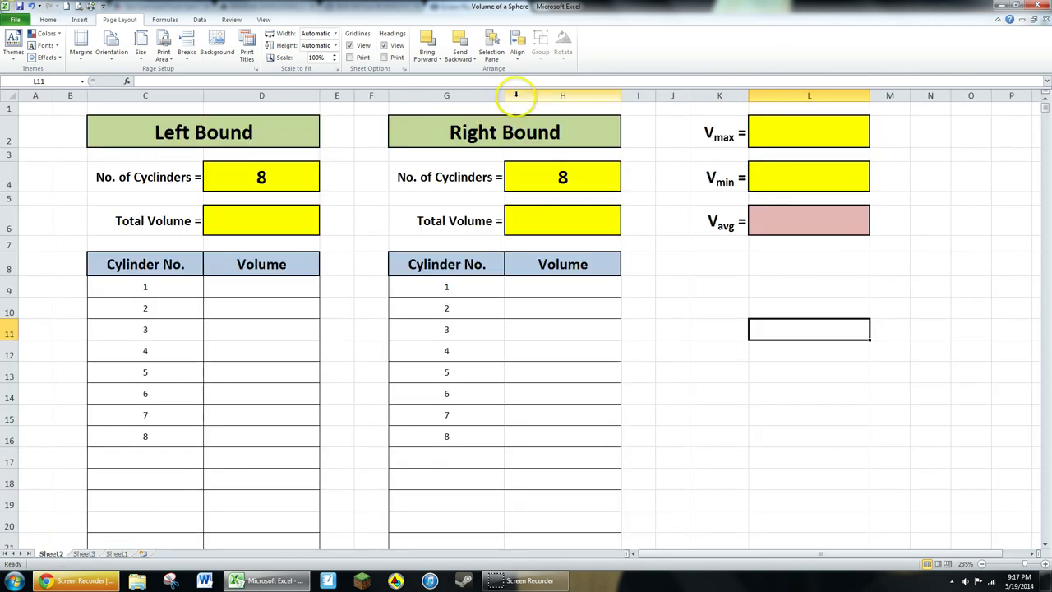